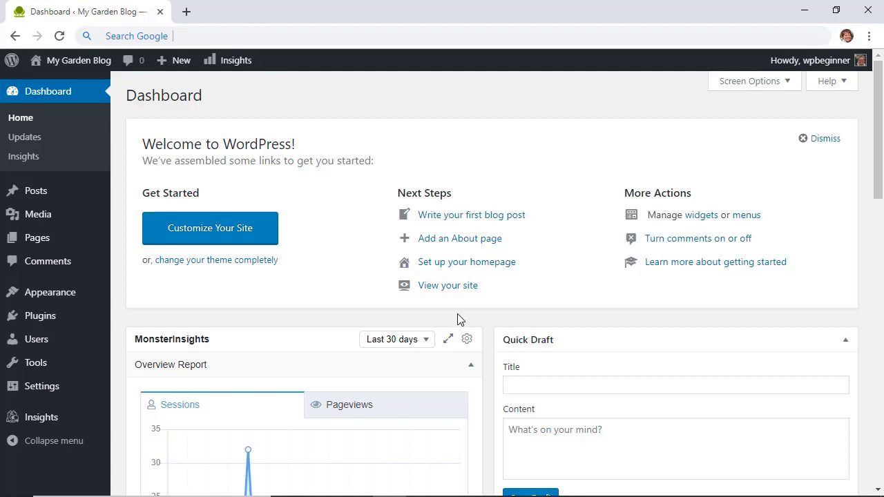
Open the MonsterInsights Overview Report and review visitors, devices and countries down to Top Posts/Pages.
{"action": "mouse_move", "coordinate": [69, 416]}
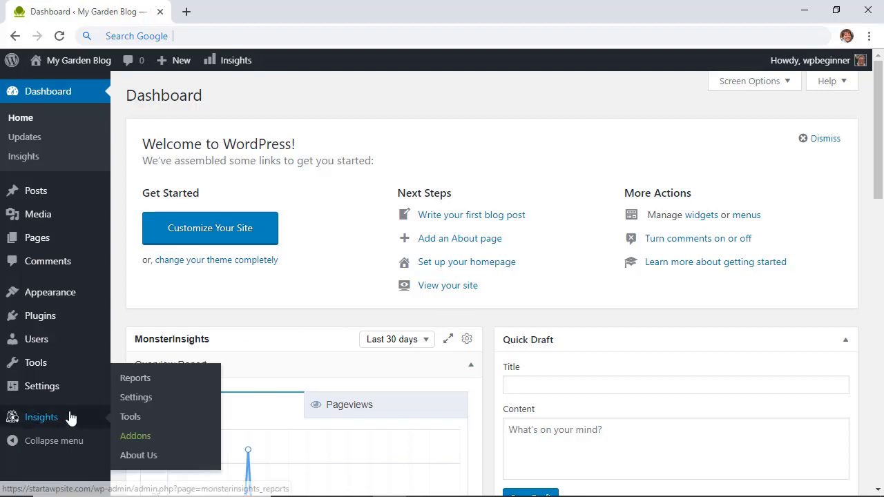
{"action": "left_click", "coordinate": [143, 376]}
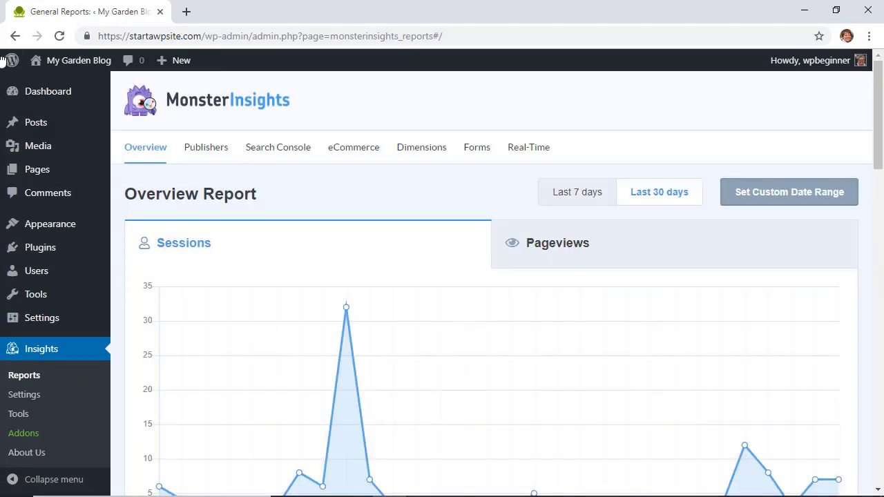
{"action": "scroll", "coordinate": [195, 274], "scroll_direction": "down", "scroll_amount": 3}
{"action": "scroll", "coordinate": [195, 274], "scroll_direction": "down", "scroll_amount": 5}
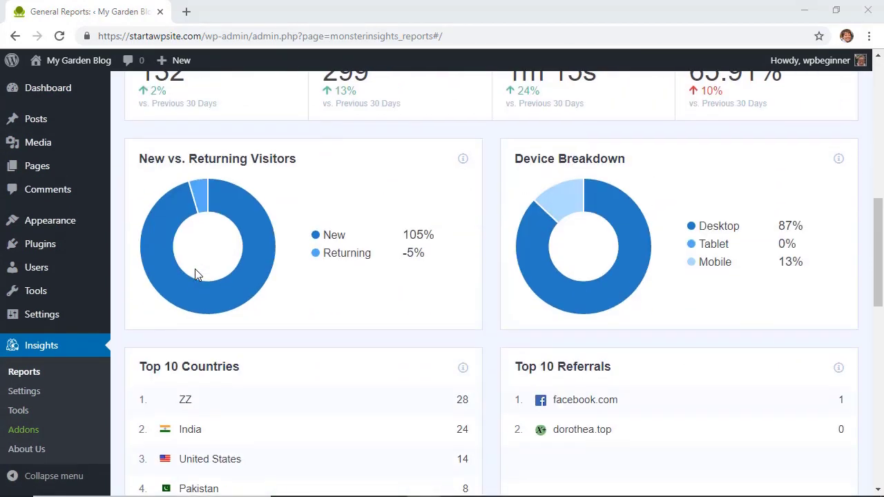
{"action": "scroll", "coordinate": [195, 275], "scroll_direction": "down", "scroll_amount": 2}
{"action": "scroll", "coordinate": [410, 366], "scroll_direction": "down", "scroll_amount": 7}
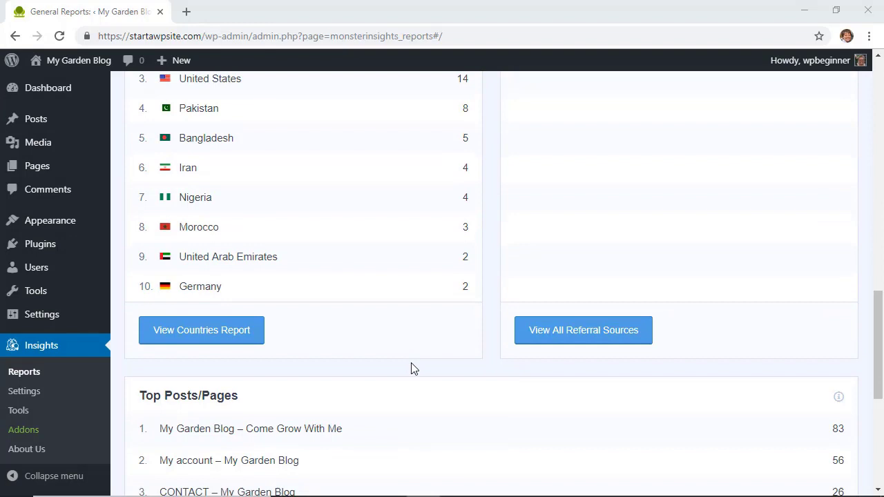
{"action": "scroll", "coordinate": [413, 368], "scroll_direction": "down", "scroll_amount": 1}
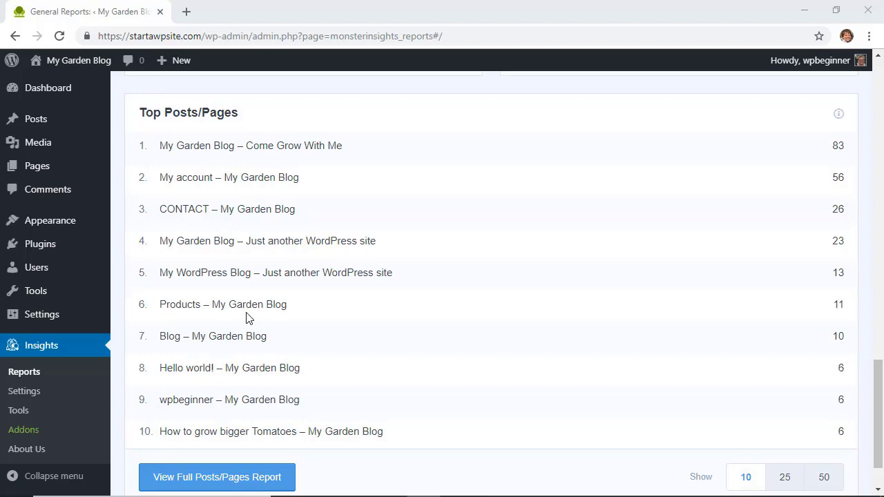
On the MonsterInsights Addons page, install the Forms addon.
{"action": "left_click", "coordinate": [22, 433]}
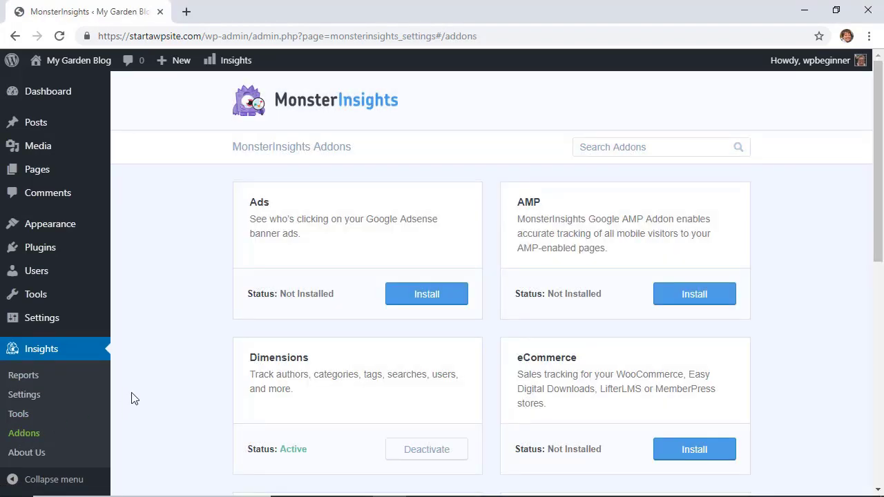
{"action": "scroll", "coordinate": [183, 360], "scroll_direction": "down", "scroll_amount": 1}
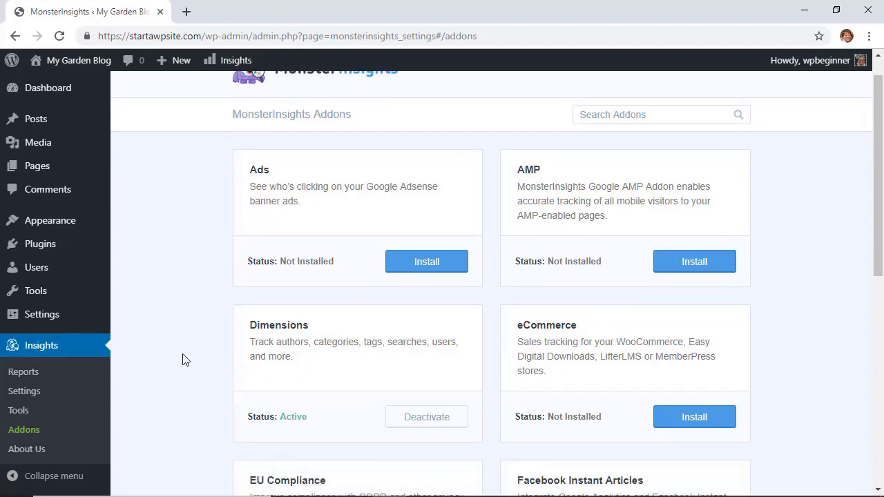
{"action": "scroll", "coordinate": [183, 360], "scroll_direction": "down", "scroll_amount": 5}
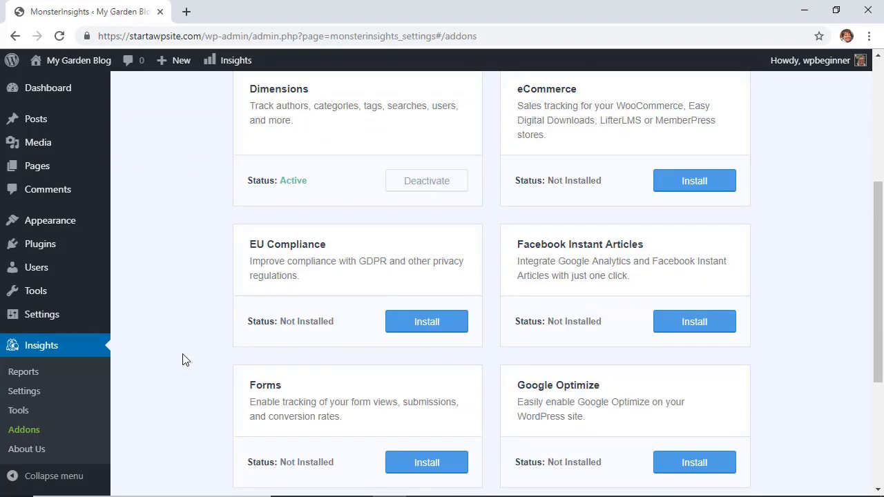
{"action": "scroll", "coordinate": [183, 359], "scroll_direction": "down", "scroll_amount": 2}
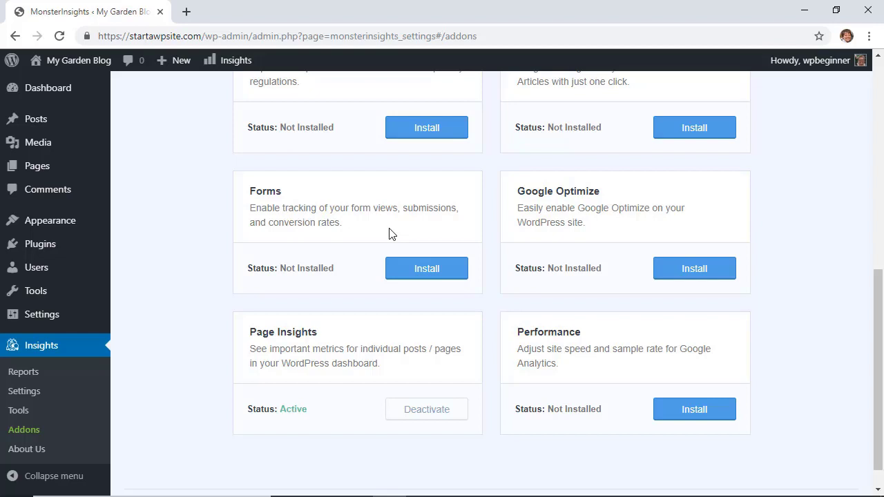
{"action": "left_click", "coordinate": [421, 277]}
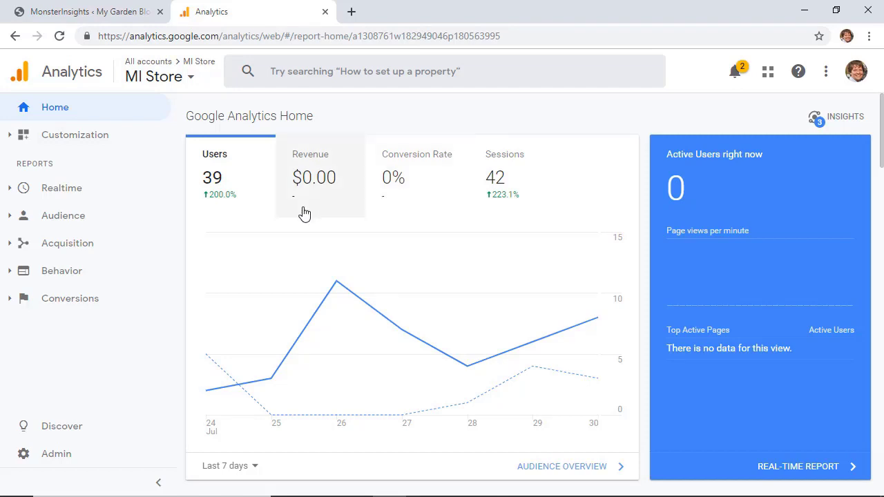
Open Behavior > Events > Overview and review the Top Events categories like Scroll Depth and Products.
{"action": "left_click", "coordinate": [95, 278]}
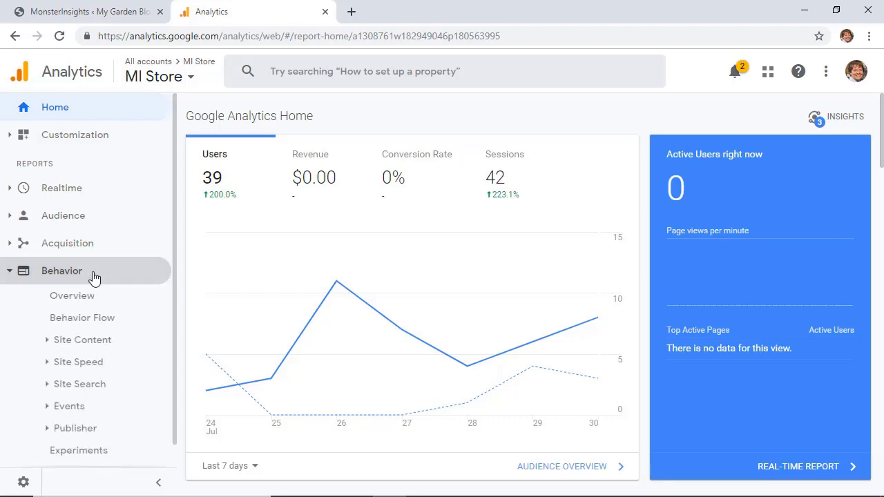
{"action": "left_click", "coordinate": [86, 407]}
{"action": "left_click", "coordinate": [81, 429]}
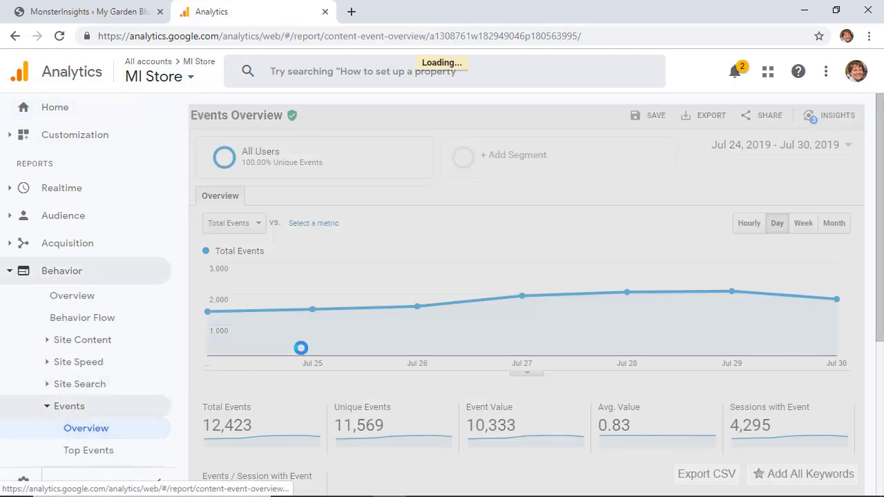
{"action": "scroll", "coordinate": [300, 347], "scroll_direction": "down", "scroll_amount": 3}
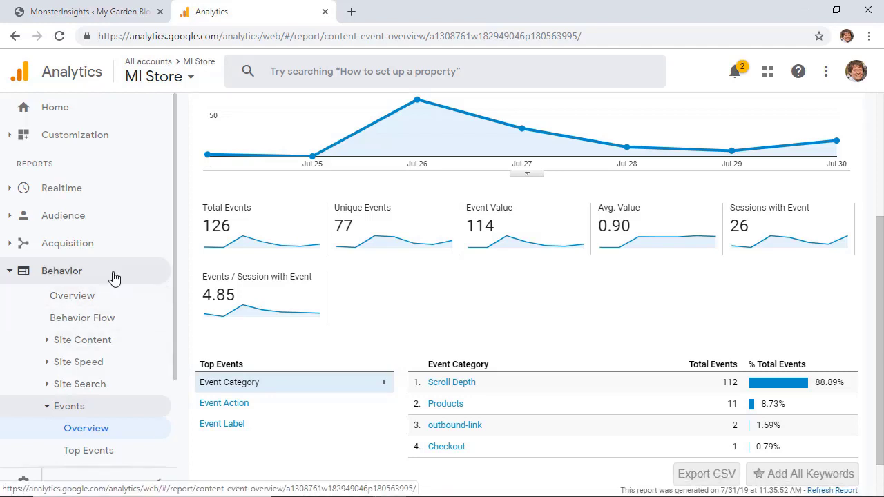
{"action": "scroll", "coordinate": [83, 359], "scroll_direction": "down", "scroll_amount": 3}
Save the MI Store view's Ecommerce Settings with Ecommerce and Enhanced Ecommerce Reporting on, then return to WordPress.
{"action": "left_click", "coordinate": [20, 477]}
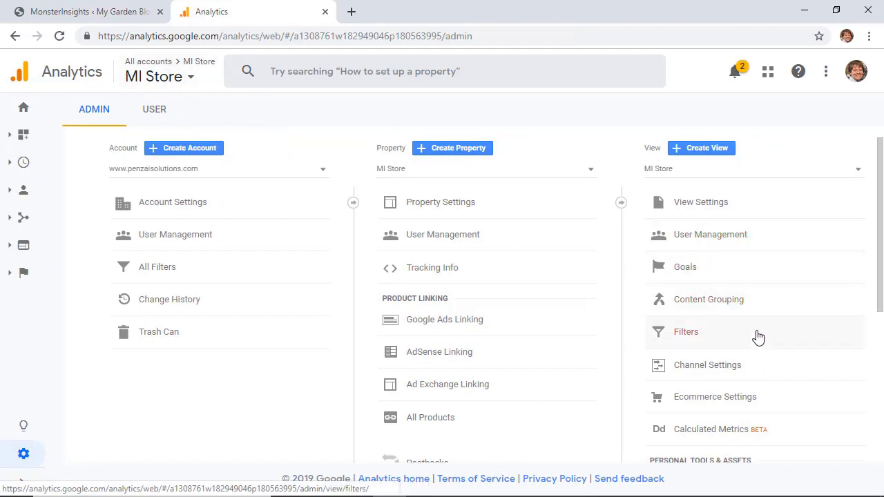
{"action": "left_click", "coordinate": [718, 404]}
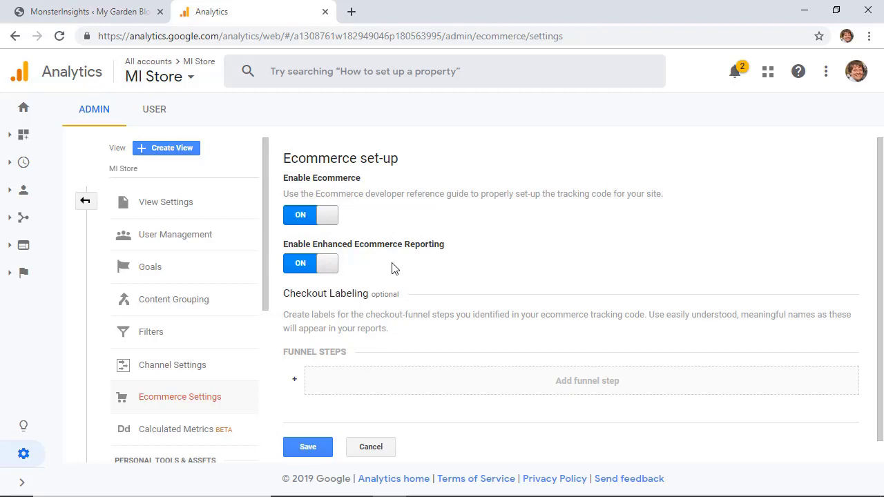
{"action": "left_click", "coordinate": [308, 447]}
{"action": "left_click", "coordinate": [78, 11]}
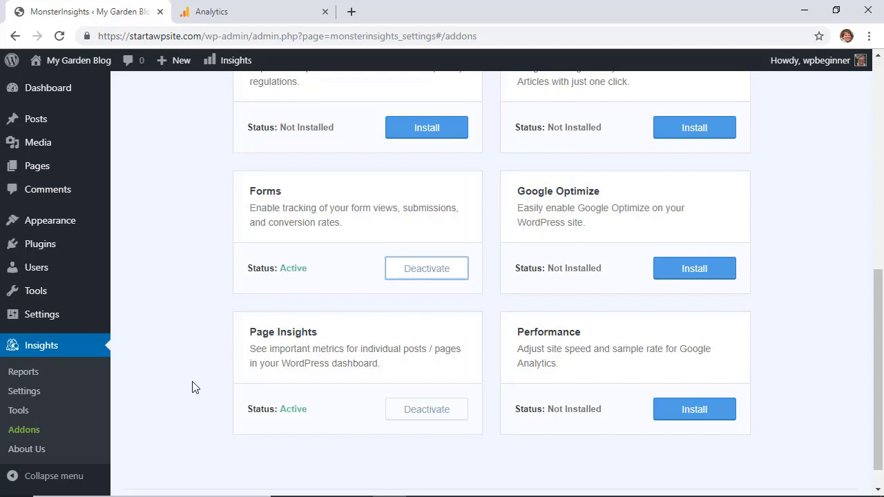
Find the eCommerce addon card and start installing it.
{"action": "scroll", "coordinate": [192, 387], "scroll_direction": "up", "scroll_amount": 1}
{"action": "scroll", "coordinate": [192, 387], "scroll_direction": "down", "scroll_amount": 1}
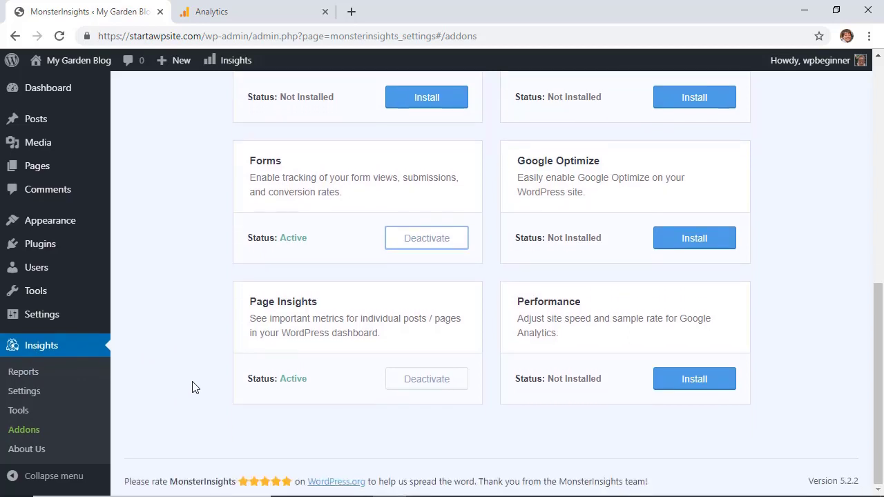
{"action": "scroll", "coordinate": [192, 388], "scroll_direction": "up", "scroll_amount": 2}
{"action": "scroll", "coordinate": [192, 387], "scroll_direction": "up", "scroll_amount": 3}
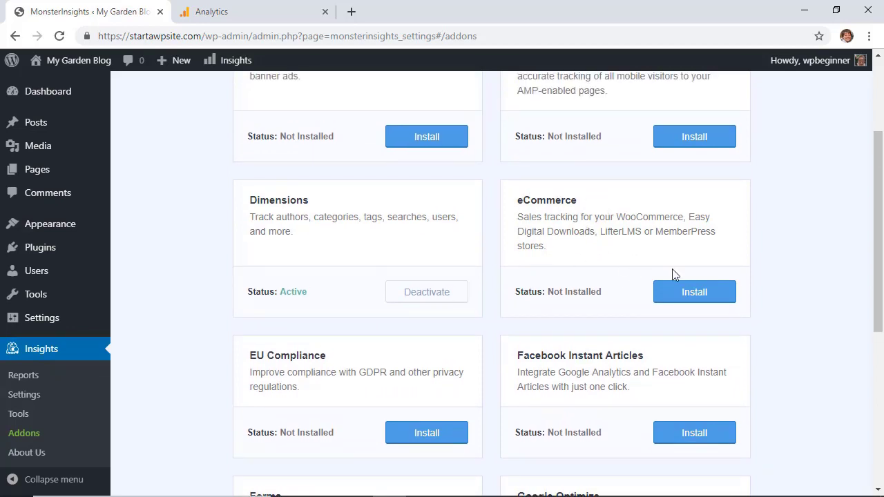
{"action": "left_click", "coordinate": [688, 293]}
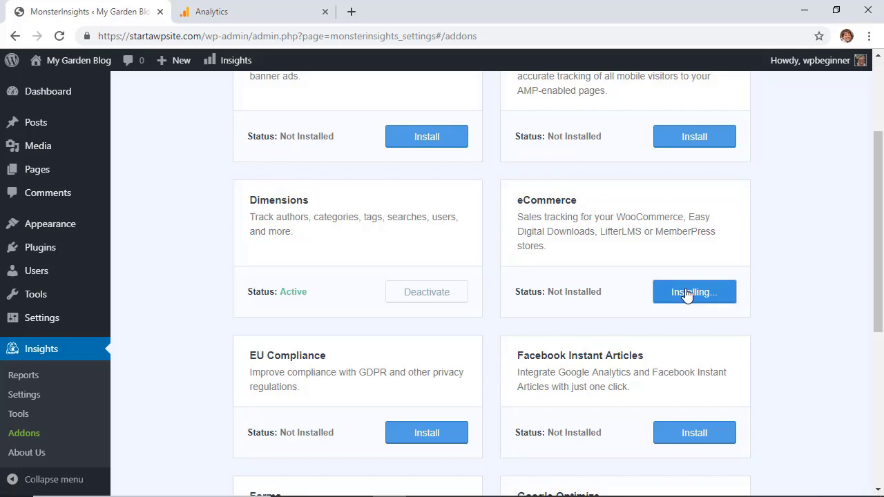
In MonsterInsights Settings' eCommerce section, turn on Enhanced eCommerce tracking.
{"action": "left_click", "coordinate": [34, 395]}
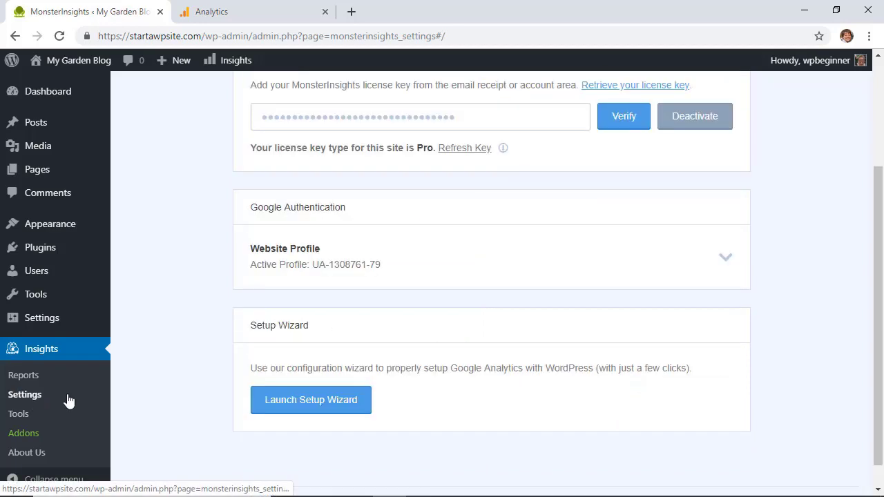
{"action": "scroll", "coordinate": [190, 324], "scroll_direction": "up", "scroll_amount": 1}
{"action": "scroll", "coordinate": [190, 325], "scroll_direction": "up", "scroll_amount": 1}
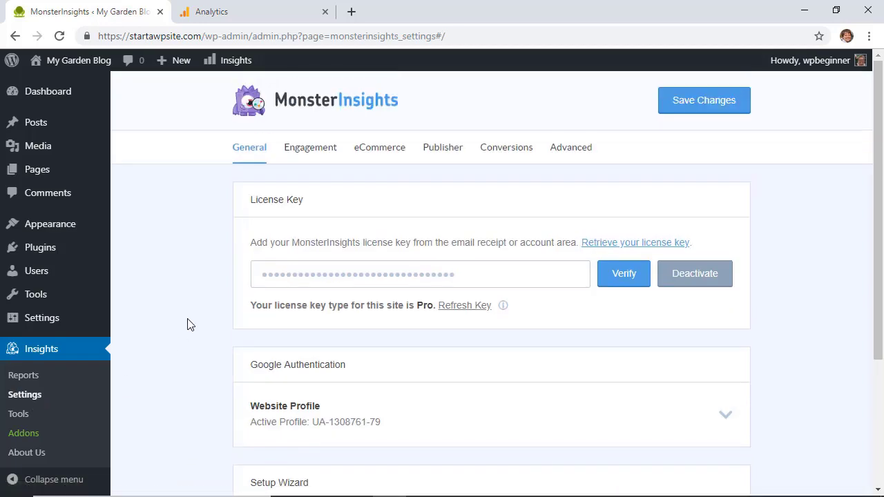
{"action": "left_click", "coordinate": [388, 153]}
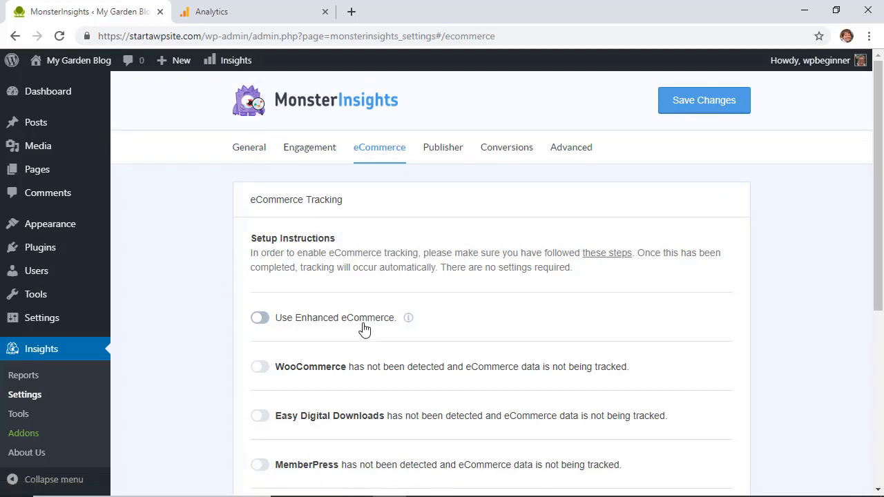
{"action": "left_click", "coordinate": [266, 320]}
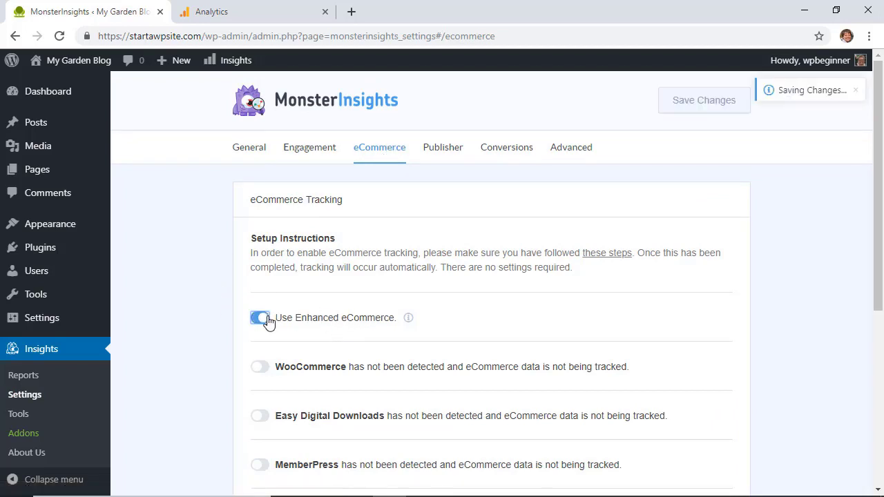
Read the WooCommerce toggle tooltip and other eCommerce options, then switch to Google Analytics.
{"action": "mouse_move", "coordinate": [410, 321]}
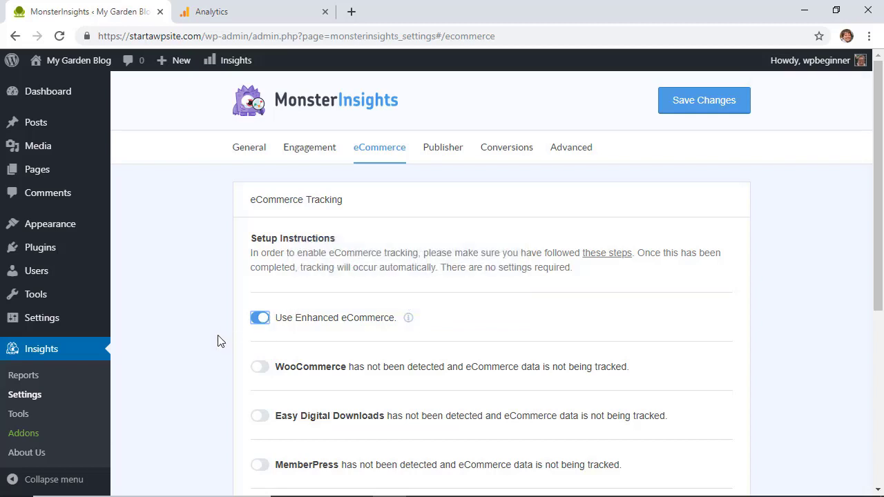
{"action": "scroll", "coordinate": [217, 340], "scroll_direction": "down", "scroll_amount": 2}
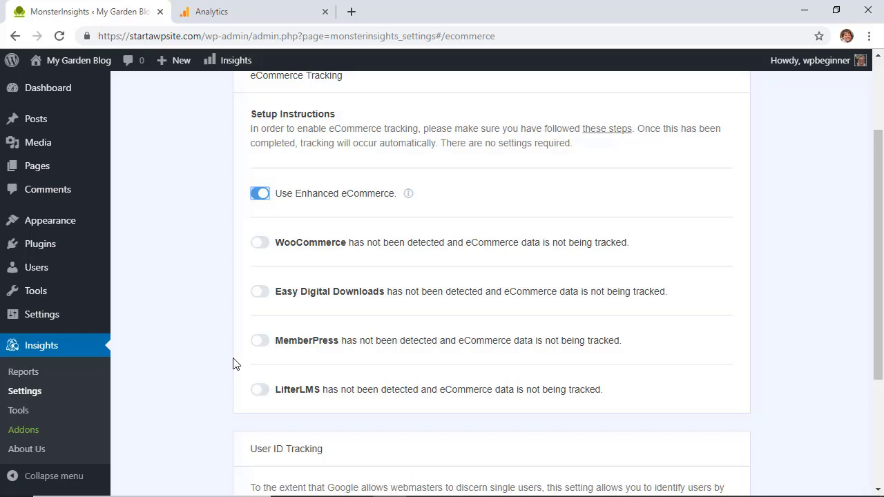
{"action": "mouse_move", "coordinate": [257, 249]}
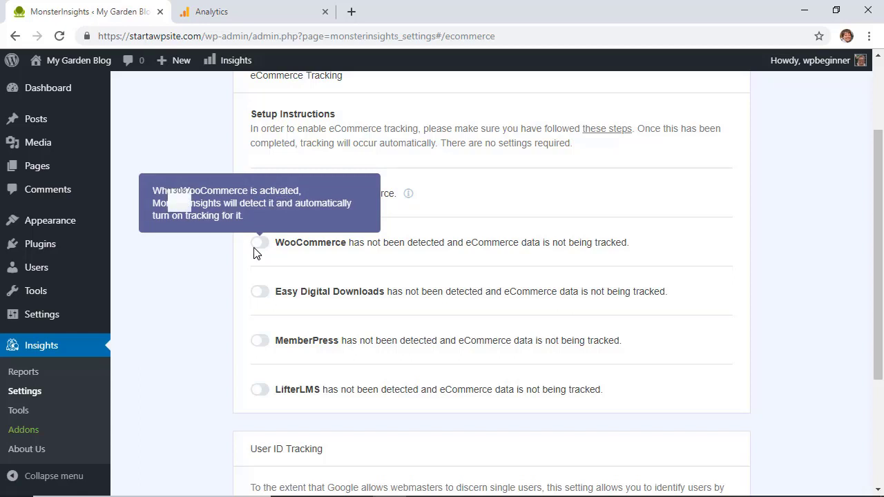
{"action": "left_click", "coordinate": [241, 11]}
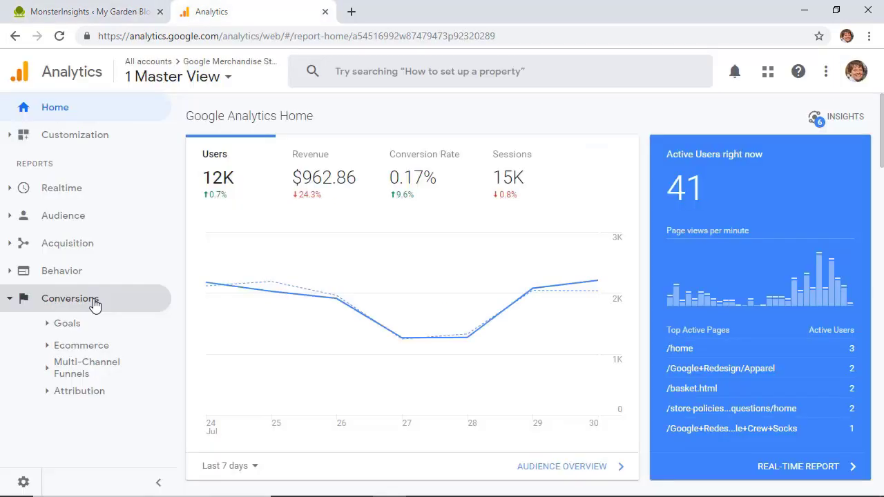
Review the Ecommerce Shopping Behavior funnel, then the Ecommerce Overview down to Top Sellers.
{"action": "left_click", "coordinate": [105, 349]}
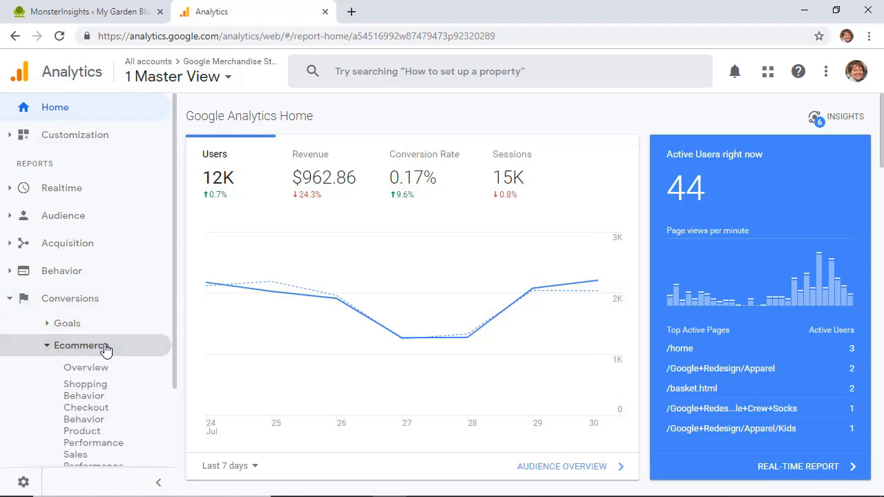
{"action": "scroll", "coordinate": [105, 348], "scroll_direction": "down", "scroll_amount": 2}
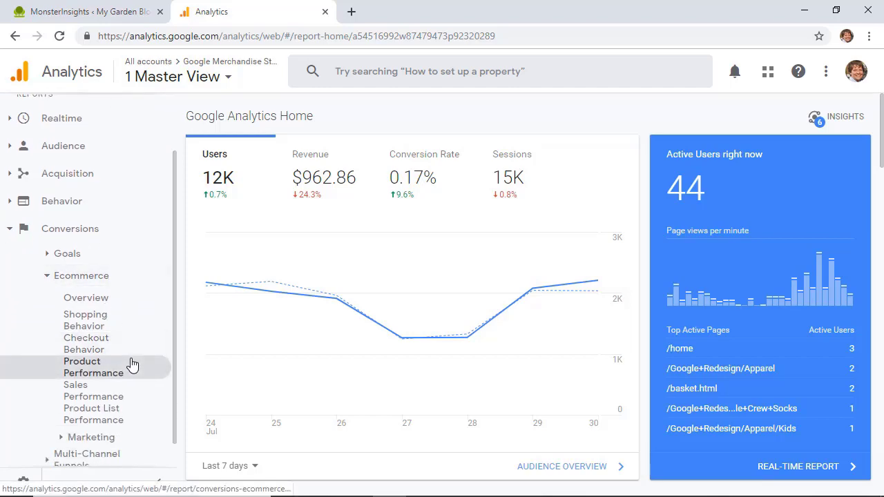
{"action": "left_click", "coordinate": [86, 320]}
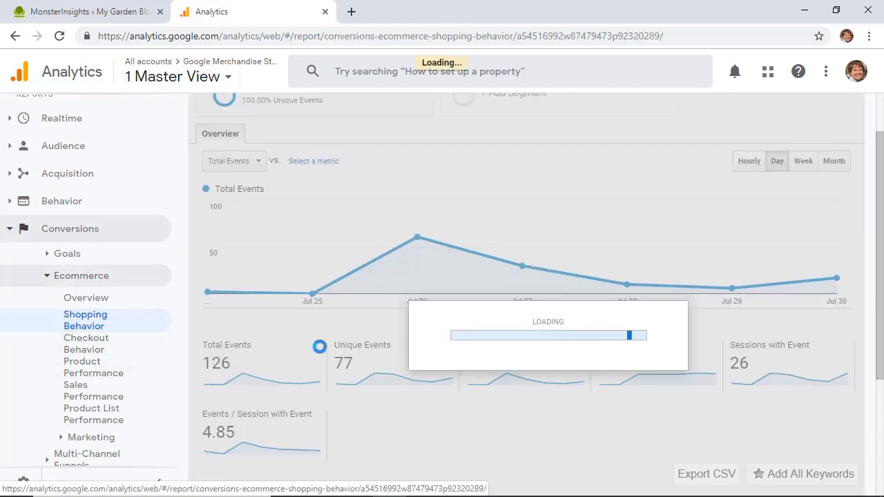
{"action": "scroll", "coordinate": [322, 345], "scroll_direction": "down", "scroll_amount": 3}
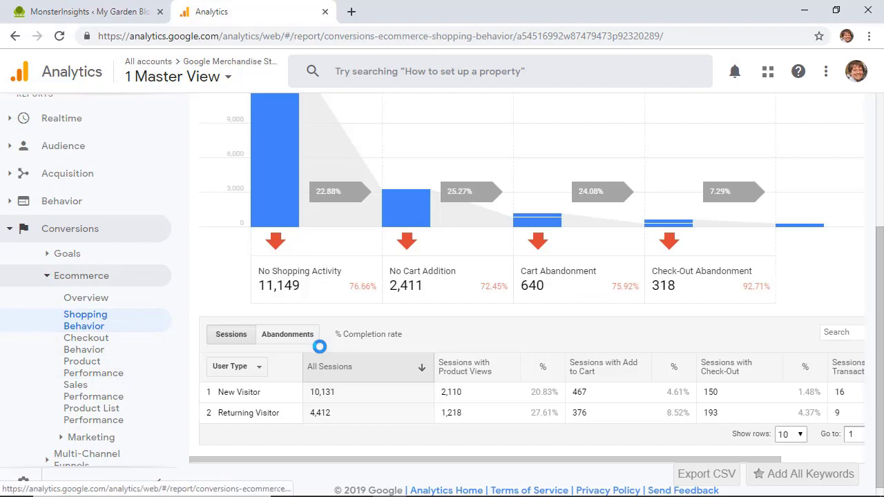
{"action": "left_click", "coordinate": [86, 304]}
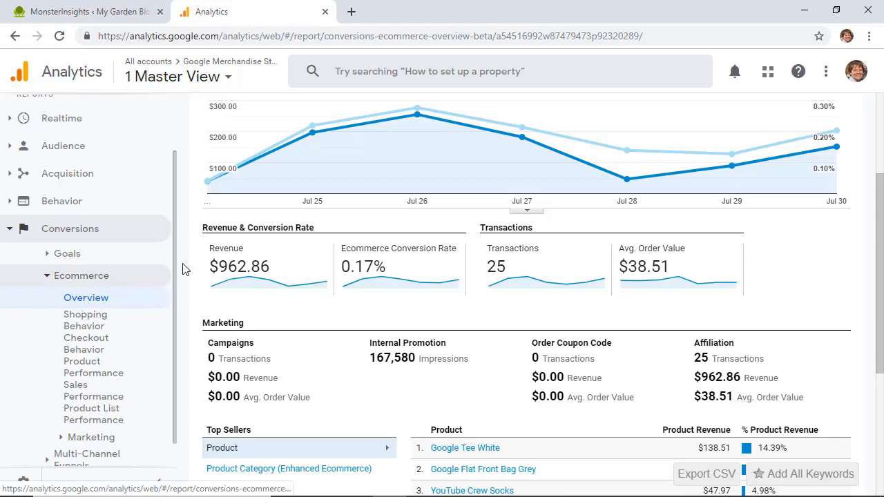
{"action": "scroll", "coordinate": [419, 403], "scroll_direction": "down", "scroll_amount": 1}
{"action": "scroll", "coordinate": [419, 403], "scroll_direction": "down", "scroll_amount": 3}
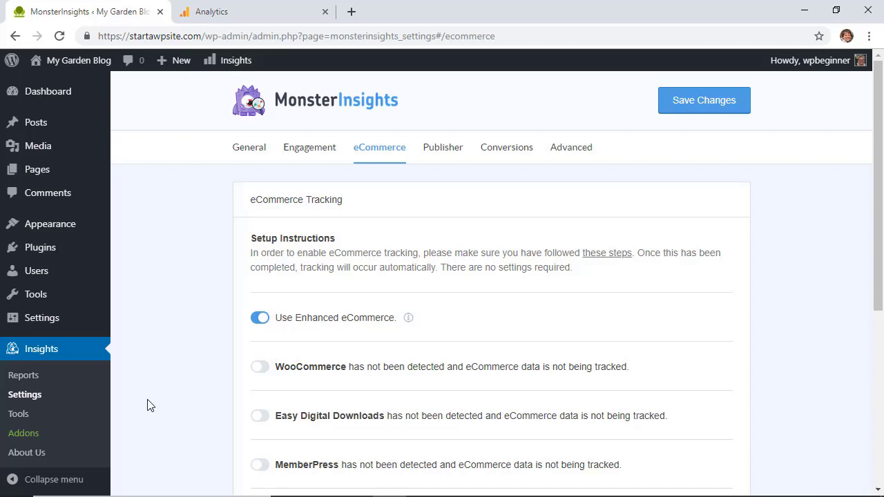
Go to Insights > Addons to see the Ads, AMP, Dimensions and eCommerce addons.
{"action": "left_click", "coordinate": [33, 435]}
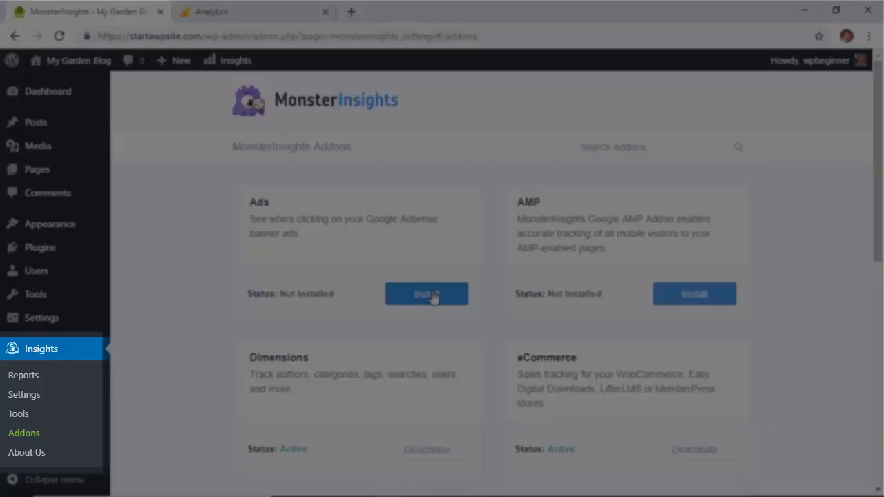
Install the Ads addon so its status shows Active.
{"action": "left_click", "coordinate": [432, 296]}
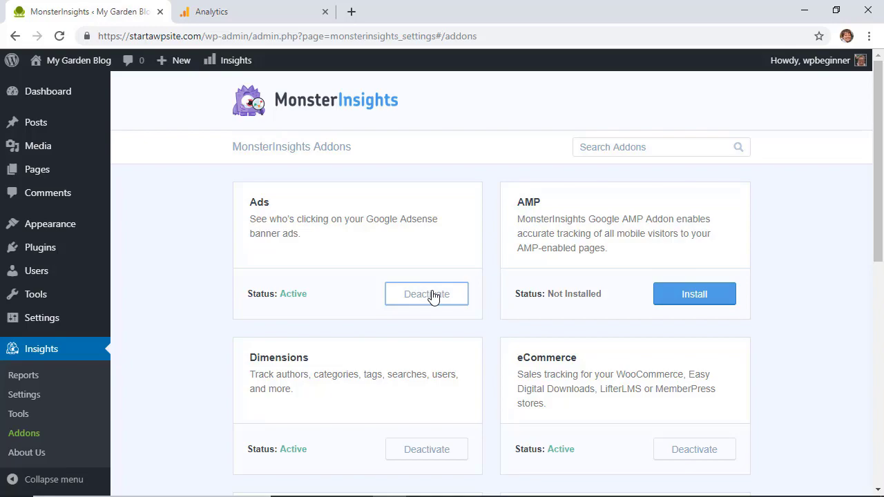
In Google Analytics Admin, start AdSense Linking and choose the AdSense for Content property.
{"action": "left_click", "coordinate": [216, 8]}
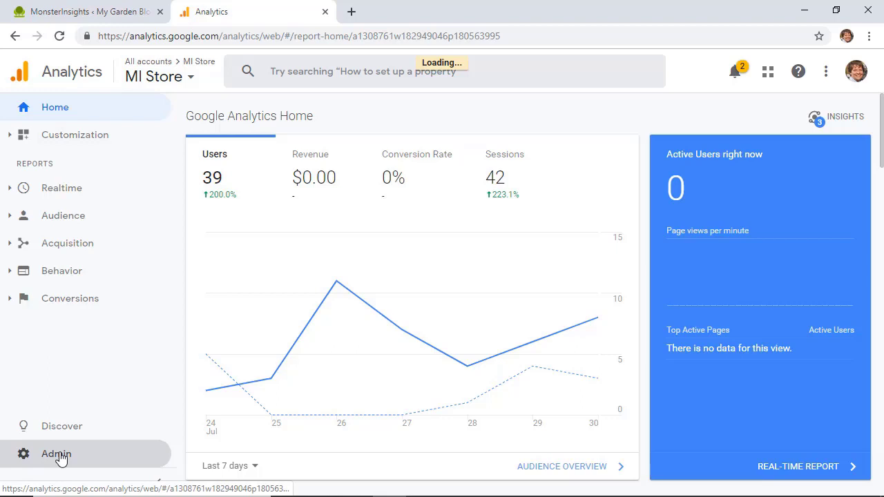
{"action": "left_click", "coordinate": [57, 454]}
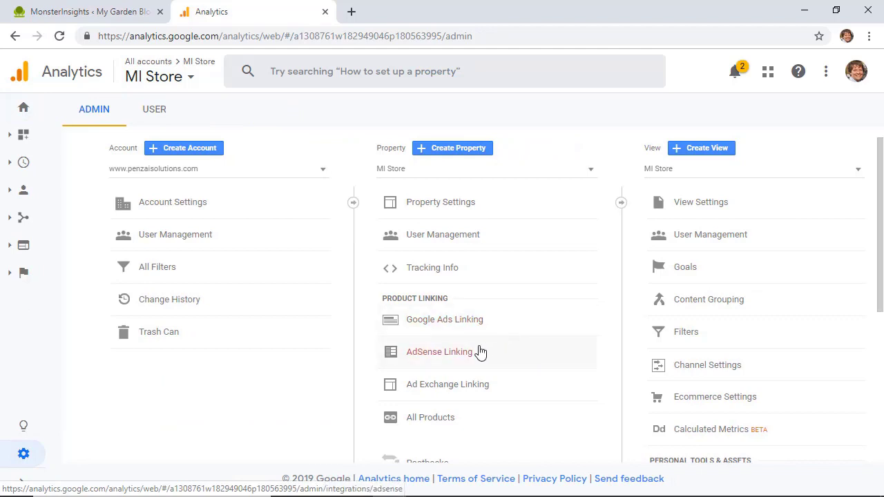
{"action": "left_click", "coordinate": [455, 357]}
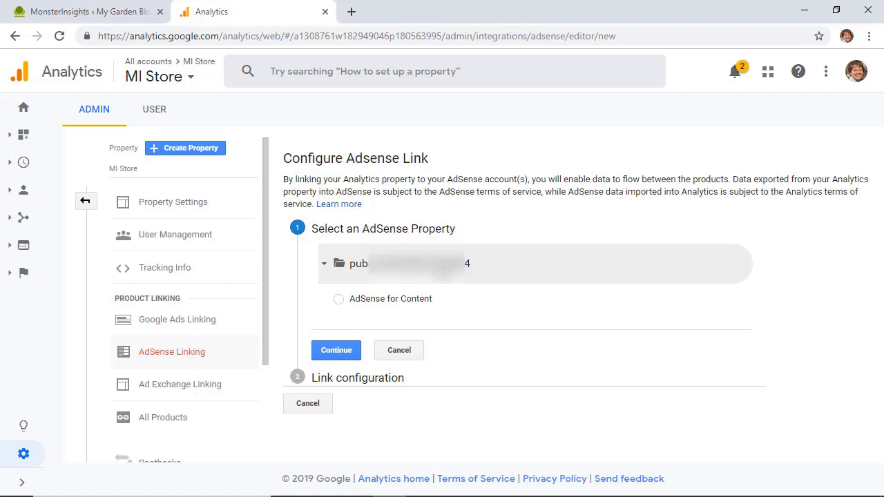
{"action": "left_click", "coordinate": [339, 300]}
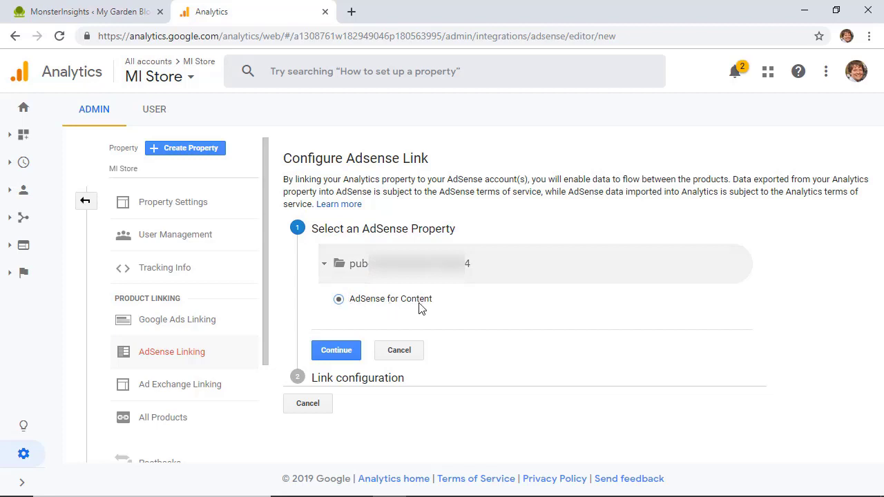
{"action": "left_click", "coordinate": [338, 353]}
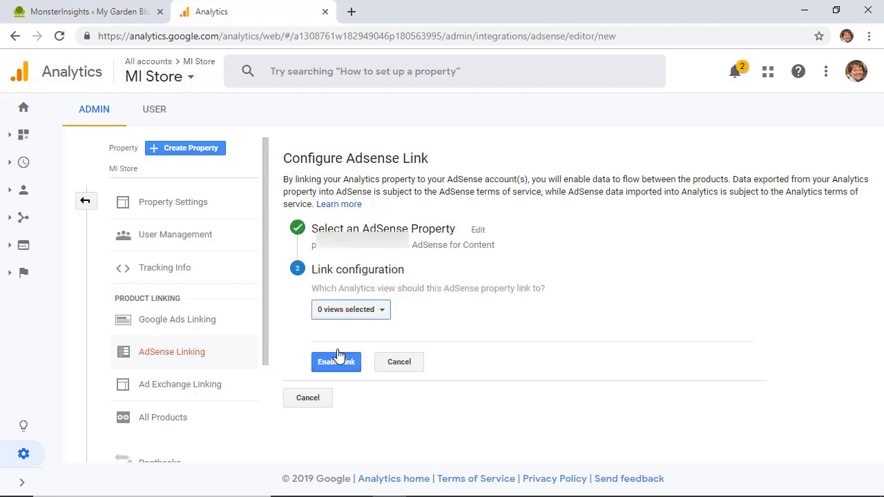
Select the MI Store view, enable the AdSense link and finish.
{"action": "left_click", "coordinate": [358, 310]}
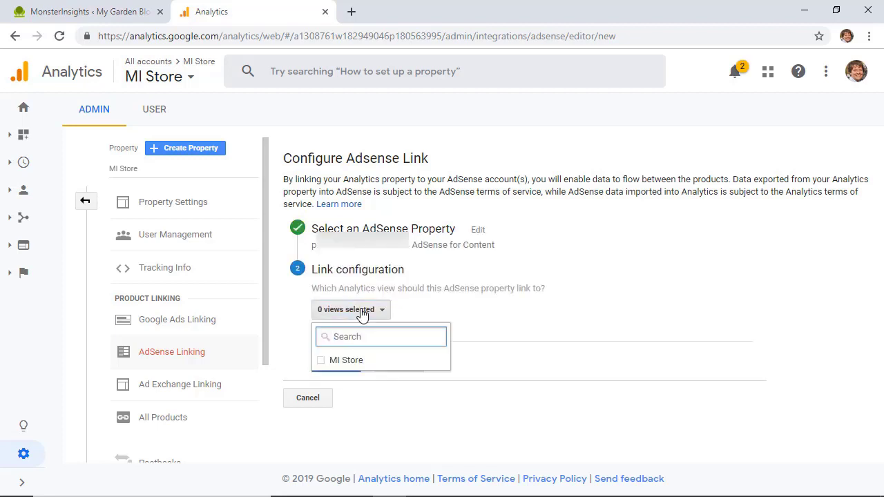
{"action": "left_click", "coordinate": [322, 361]}
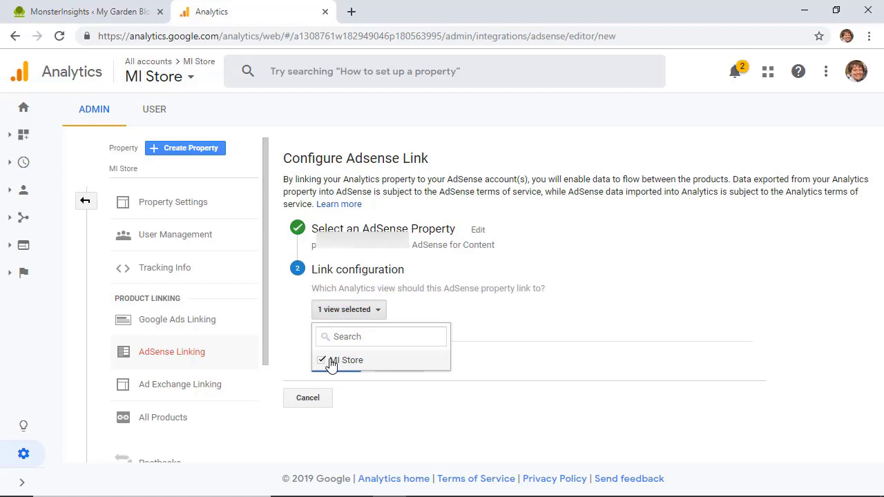
{"action": "left_click", "coordinate": [482, 308]}
{"action": "left_click", "coordinate": [340, 310]}
{"action": "left_click", "coordinate": [454, 317]}
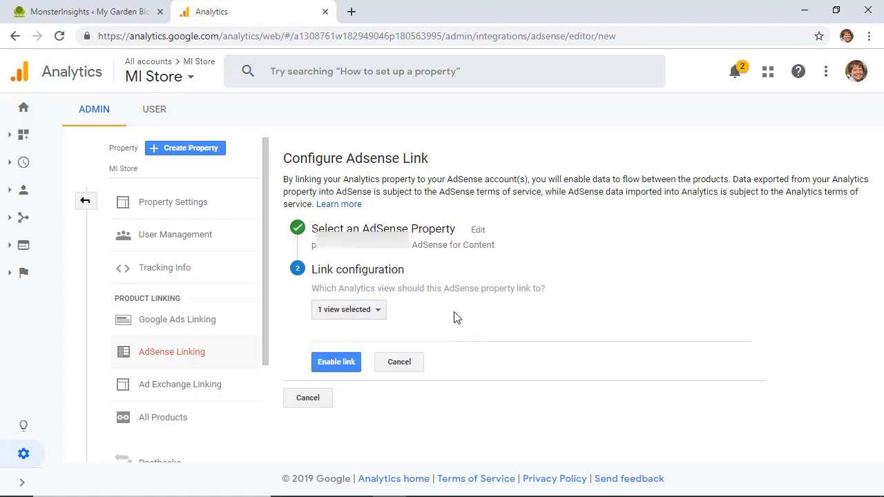
{"action": "left_click", "coordinate": [338, 366]}
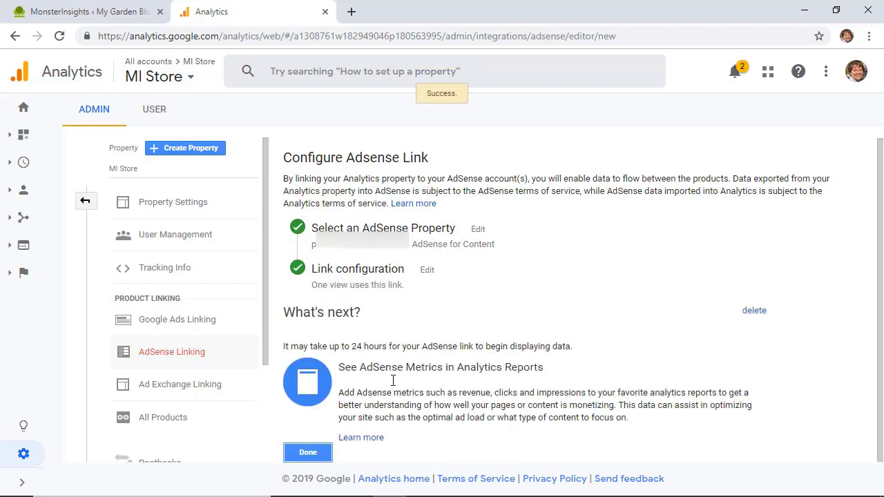
{"action": "left_click", "coordinate": [315, 453]}
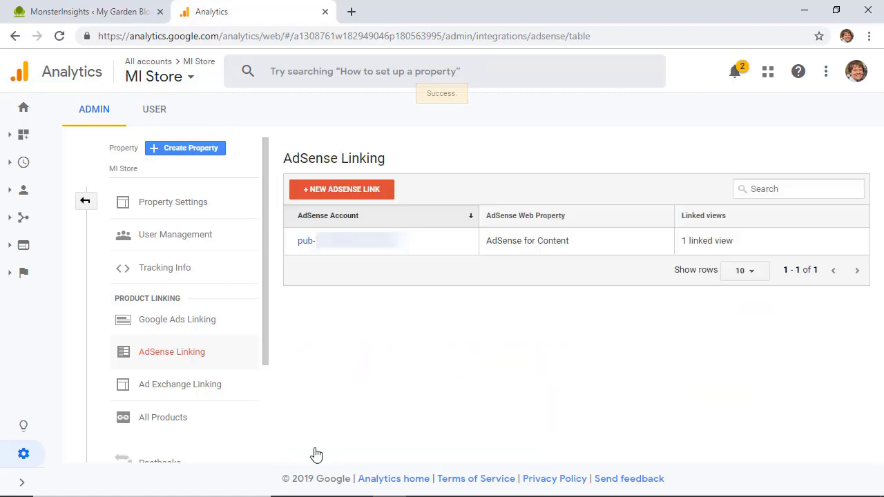
Return to WordPress and open MonsterInsights Settings, scrolling to the Google AdSense ads tracking option.
{"action": "left_click", "coordinate": [81, 9]}
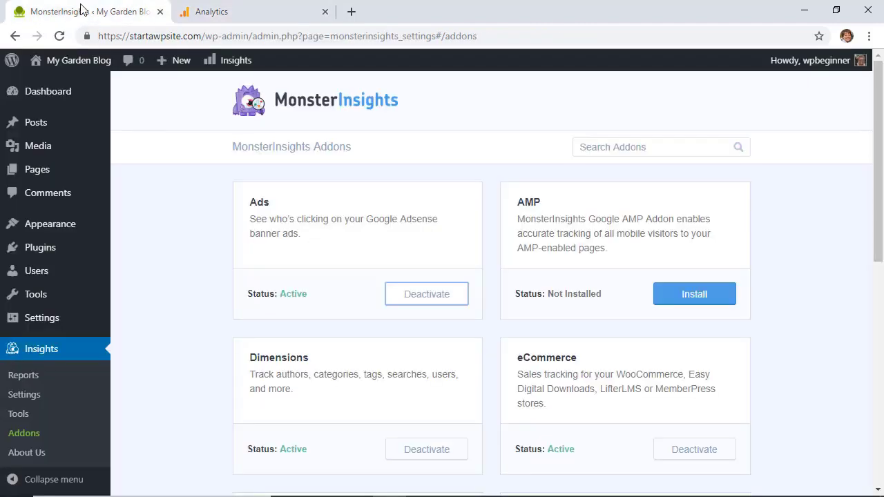
{"action": "left_click", "coordinate": [36, 398]}
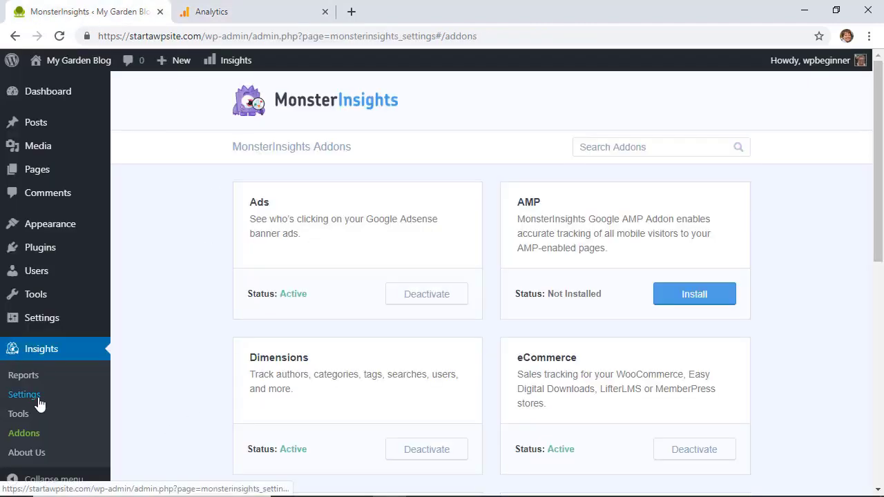
{"action": "scroll", "coordinate": [219, 259], "scroll_direction": "down", "scroll_amount": 3}
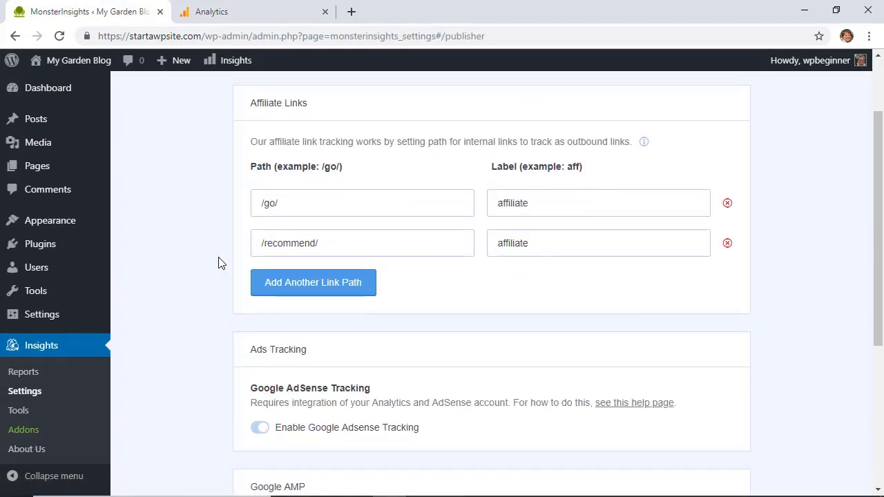
{"action": "mouse_move", "coordinate": [263, 347]}
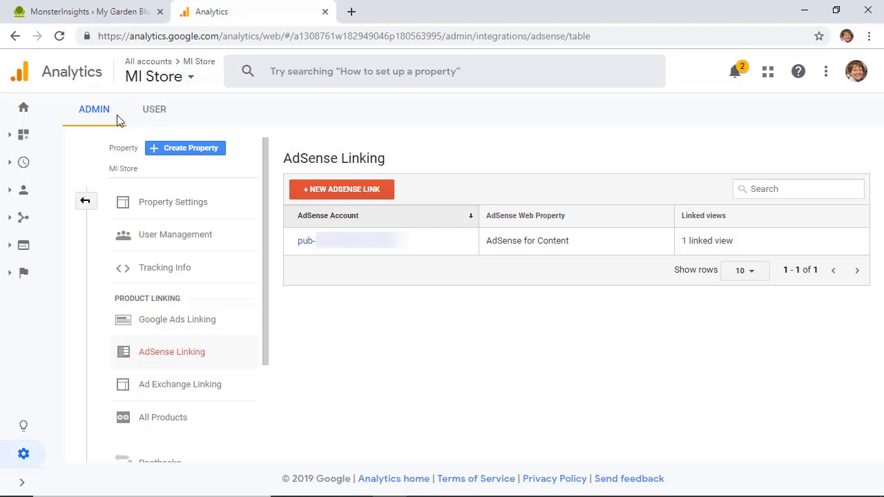
View Google Analytics' Behavior > Publisher Overview with zero impressions, then return to MonsterInsights.
{"action": "left_click", "coordinate": [20, 107]}
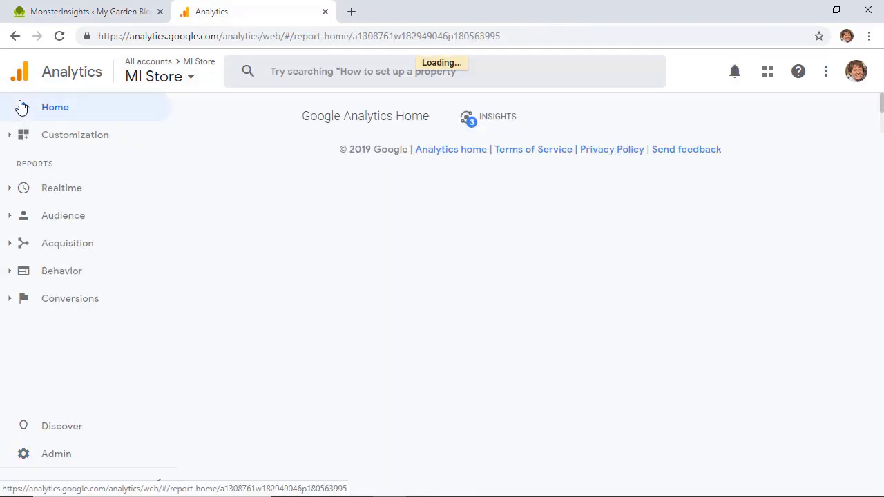
{"action": "left_click", "coordinate": [62, 273]}
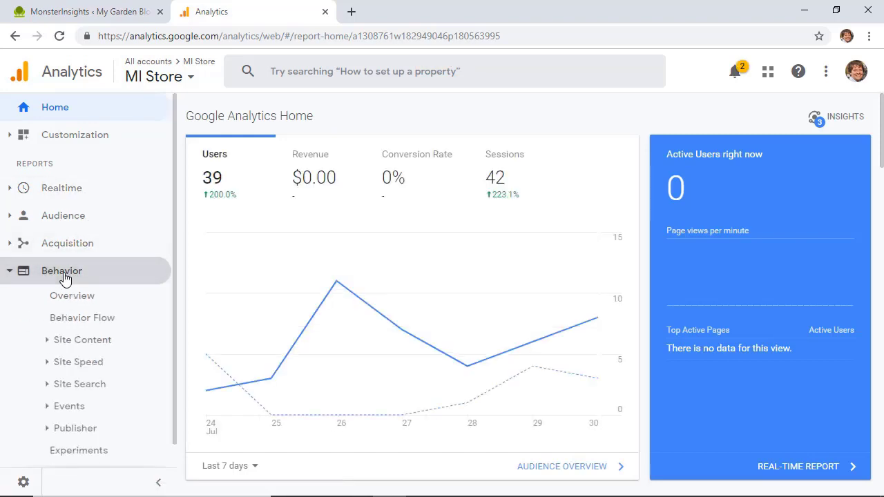
{"action": "left_click", "coordinate": [83, 428]}
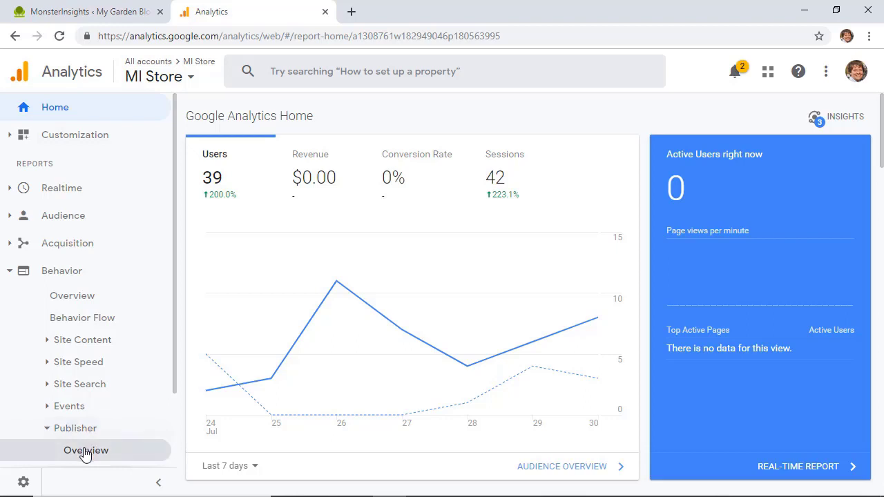
{"action": "left_click", "coordinate": [85, 452]}
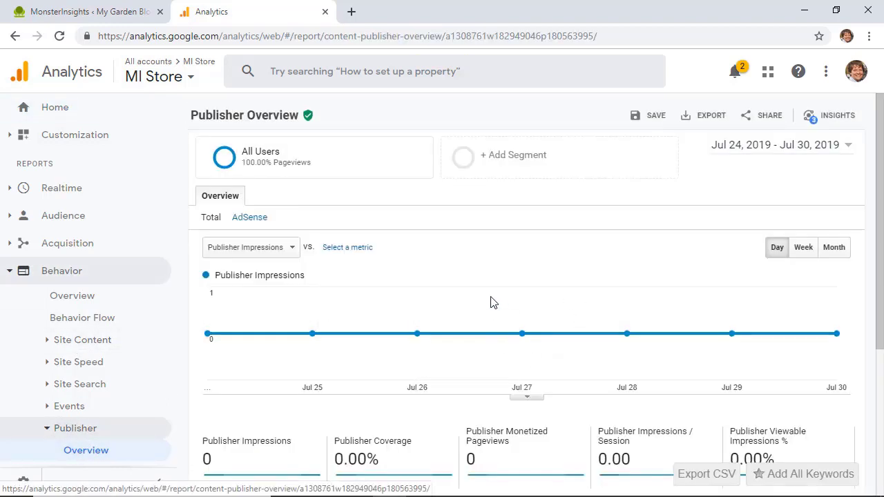
{"action": "scroll", "coordinate": [501, 302], "scroll_direction": "down", "scroll_amount": 1}
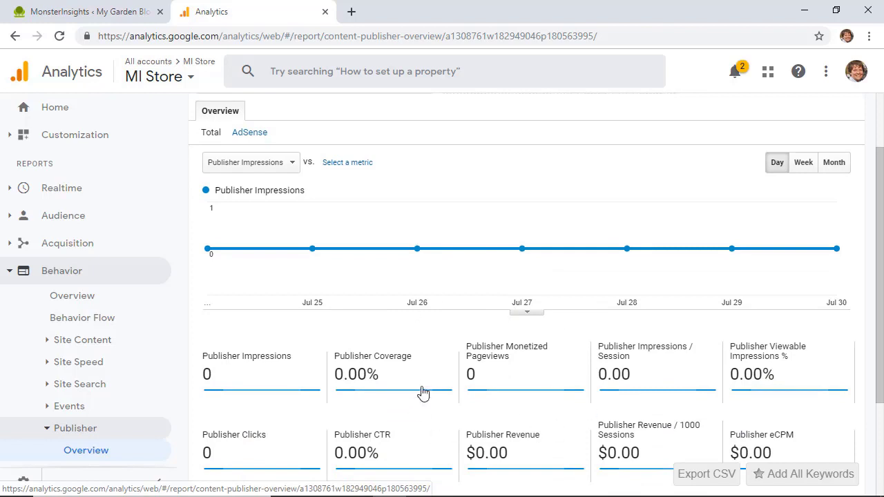
{"action": "scroll", "coordinate": [419, 239], "scroll_direction": "up", "scroll_amount": 1}
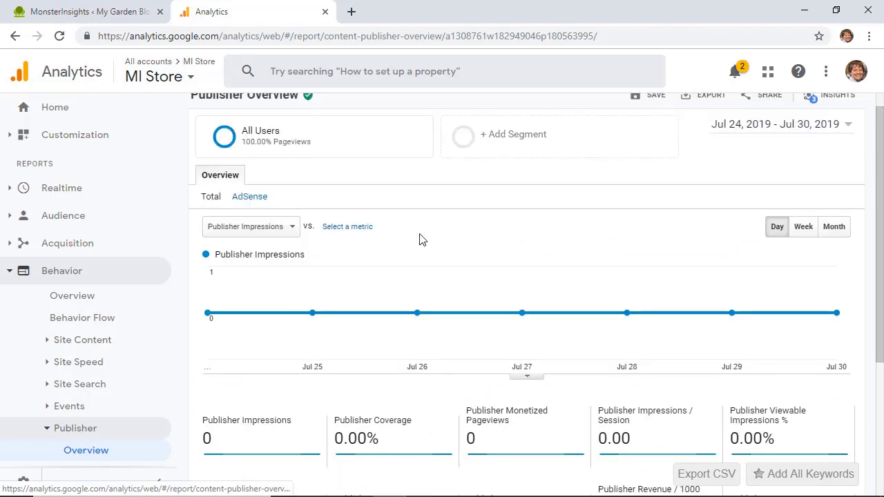
{"action": "left_click", "coordinate": [103, 12]}
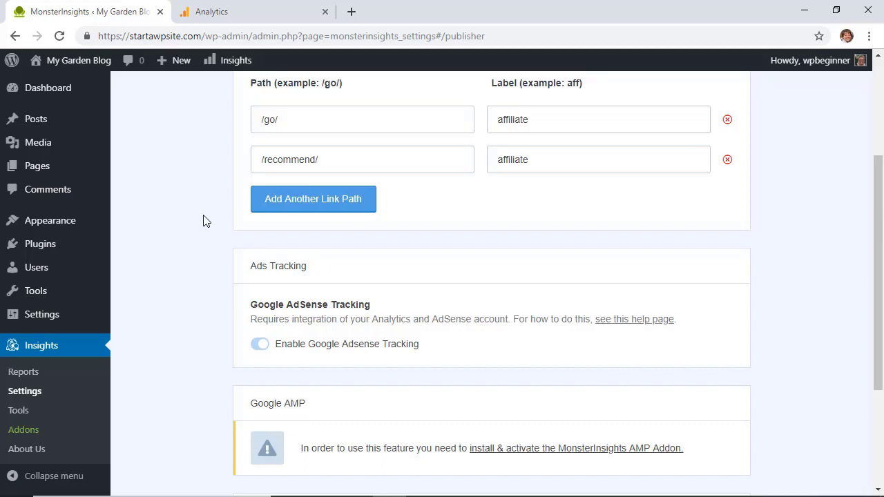
Confirm Google AdSense tracking is enabled on the Publisher tab, then open MonsterInsights Reports.
{"action": "left_click", "coordinate": [25, 392]}
{"action": "left_click", "coordinate": [446, 148]}
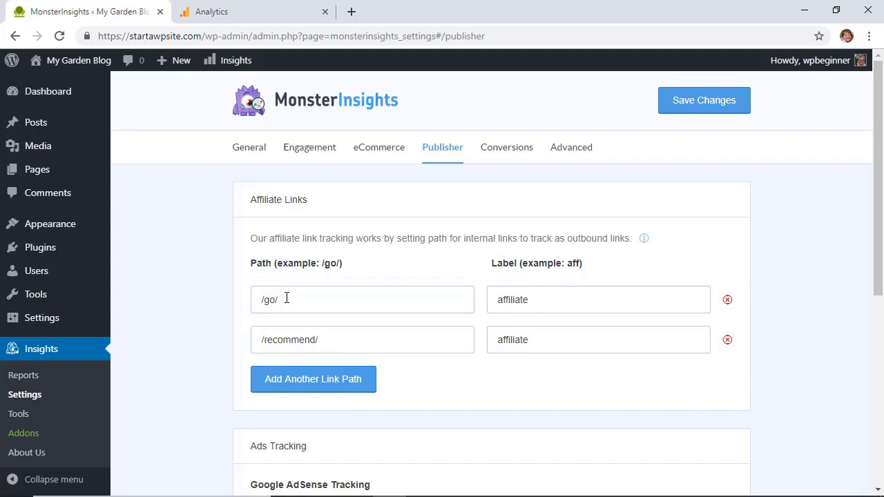
{"action": "scroll", "coordinate": [251, 337], "scroll_direction": "down", "scroll_amount": 2}
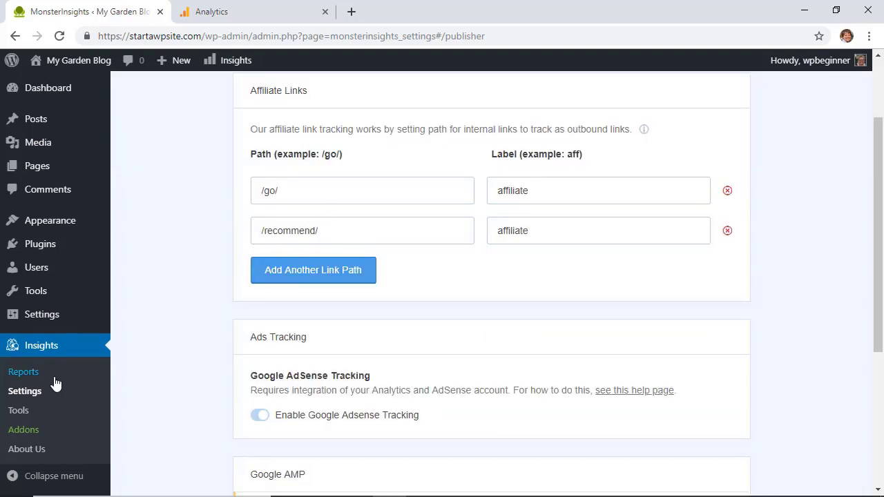
{"action": "left_click", "coordinate": [33, 374]}
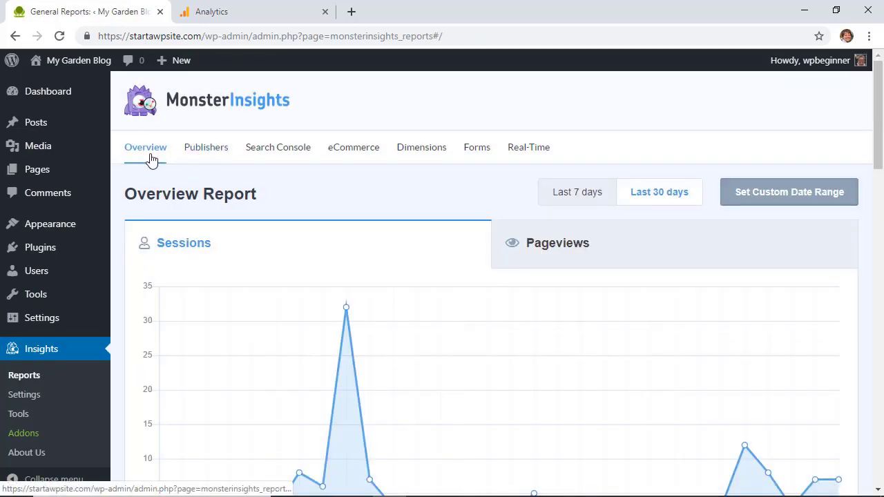
Review the MonsterInsights Publishers report's top landing and exit pages.
{"action": "left_click", "coordinate": [197, 151]}
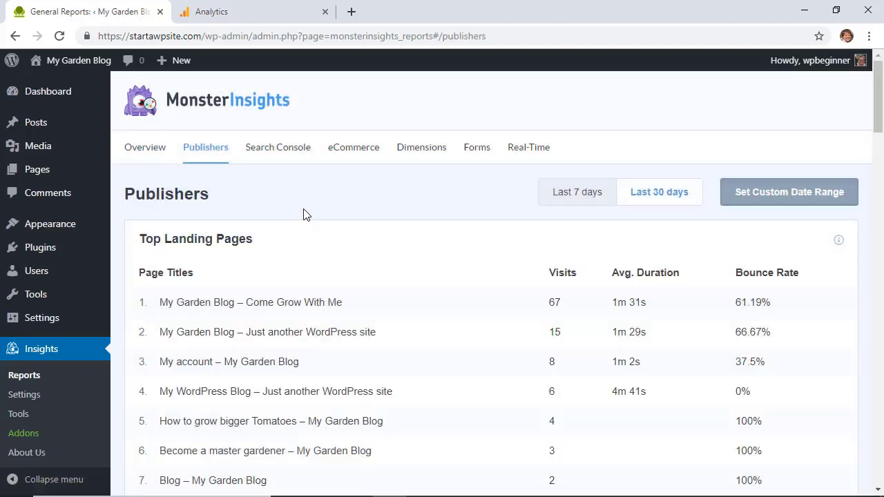
{"action": "scroll", "coordinate": [303, 214], "scroll_direction": "down", "scroll_amount": 10}
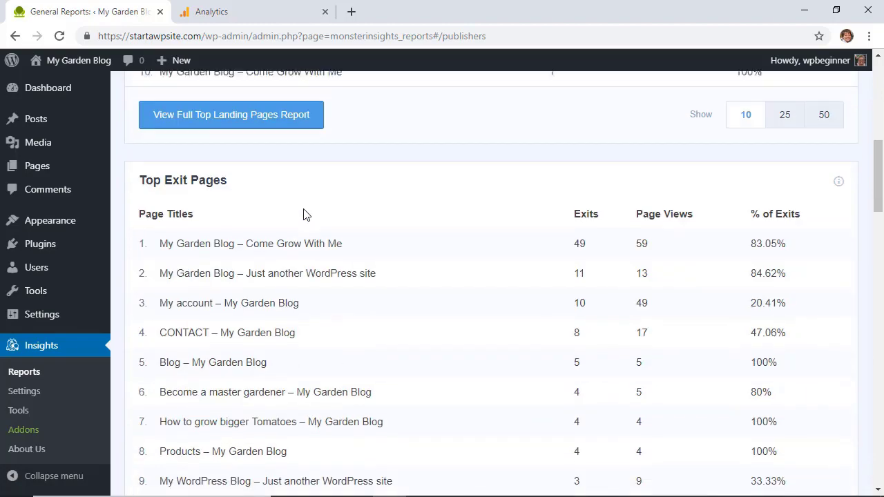
{"action": "scroll", "coordinate": [304, 214], "scroll_direction": "down", "scroll_amount": 3}
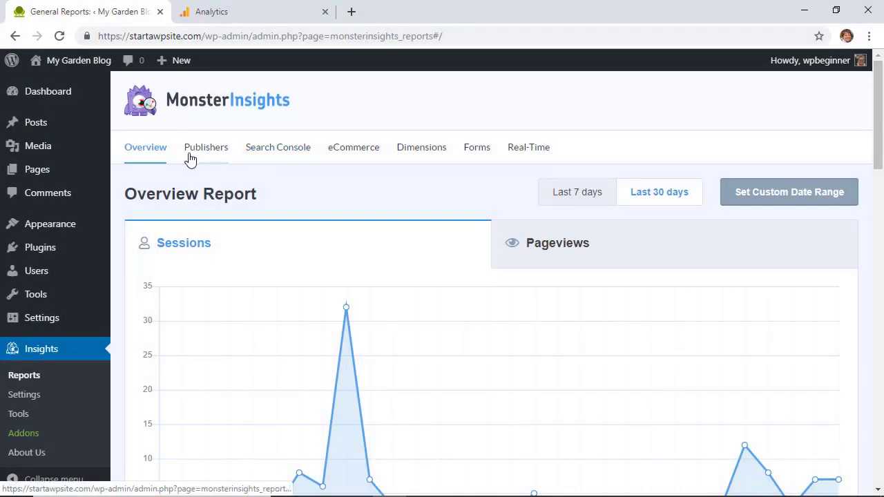
{"action": "left_click", "coordinate": [195, 149]}
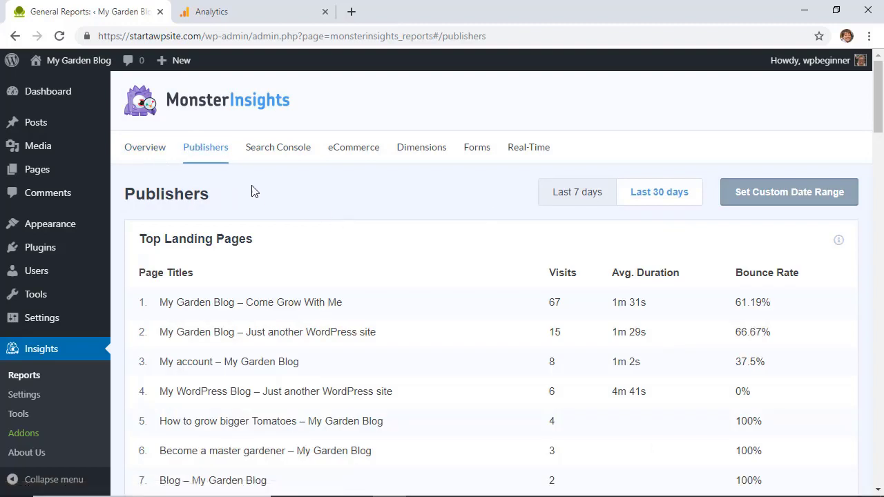
Scroll through the Overview report's session stats, then go back to Google Analytics.
{"action": "left_click", "coordinate": [152, 149]}
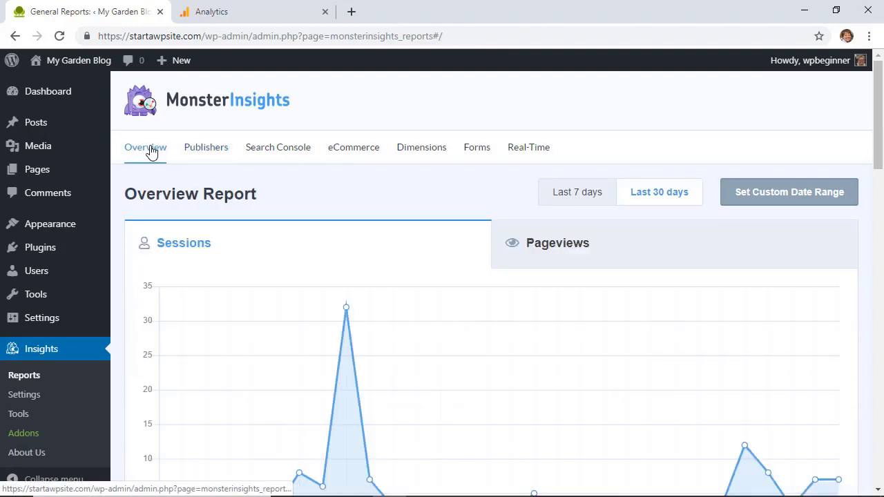
{"action": "scroll", "coordinate": [333, 195], "scroll_direction": "down", "scroll_amount": 3}
{"action": "scroll", "coordinate": [333, 191], "scroll_direction": "down", "scroll_amount": 4}
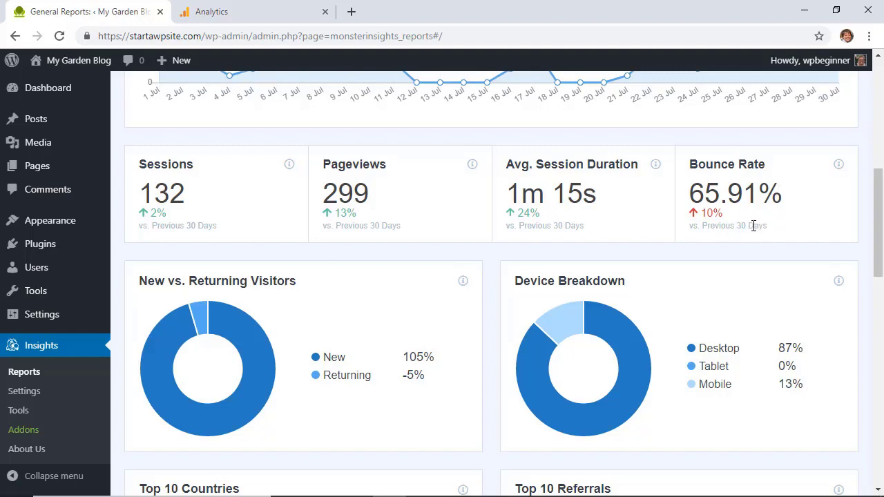
{"action": "scroll", "coordinate": [733, 185], "scroll_direction": "up", "scroll_amount": 1}
{"action": "scroll", "coordinate": [734, 185], "scroll_direction": "up", "scroll_amount": 1}
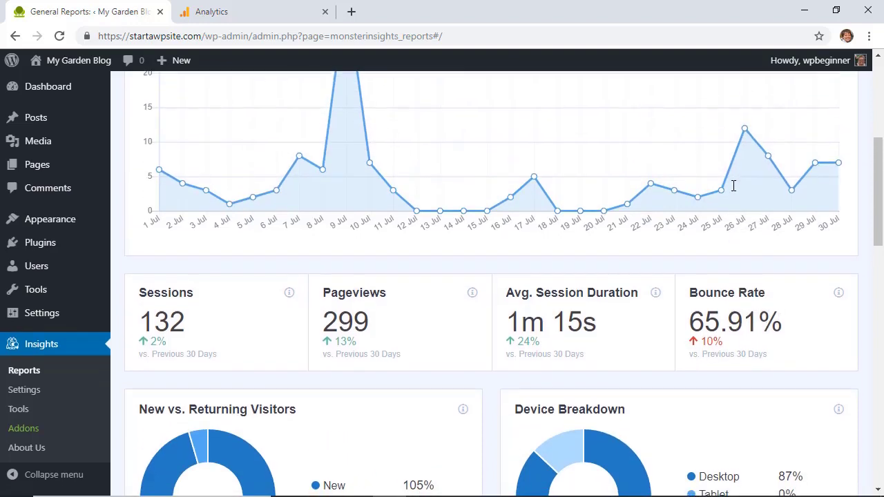
{"action": "scroll", "coordinate": [732, 186], "scroll_direction": "down", "scroll_amount": 2}
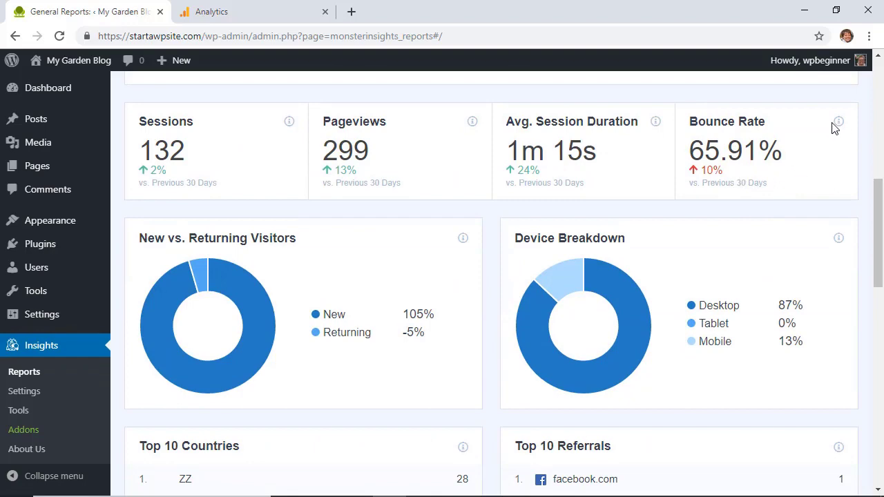
{"action": "scroll", "coordinate": [790, 164], "scroll_direction": "down", "scroll_amount": 4}
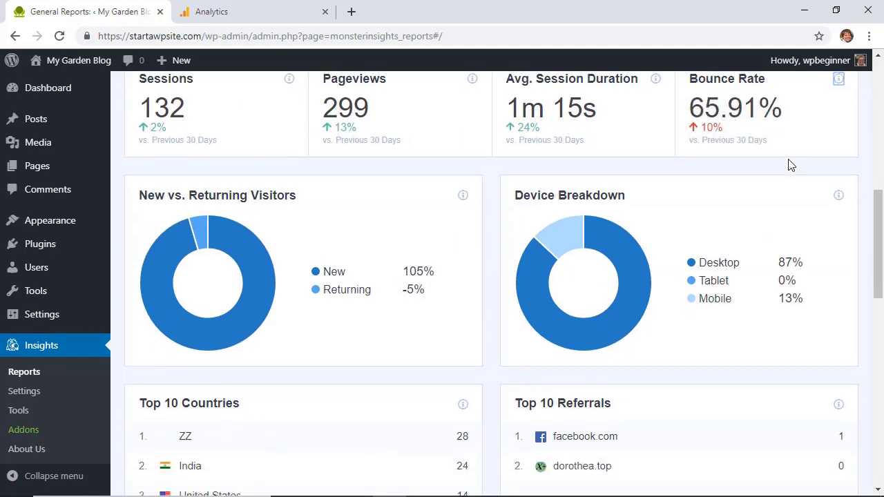
{"action": "scroll", "coordinate": [791, 164], "scroll_direction": "up", "scroll_amount": 5}
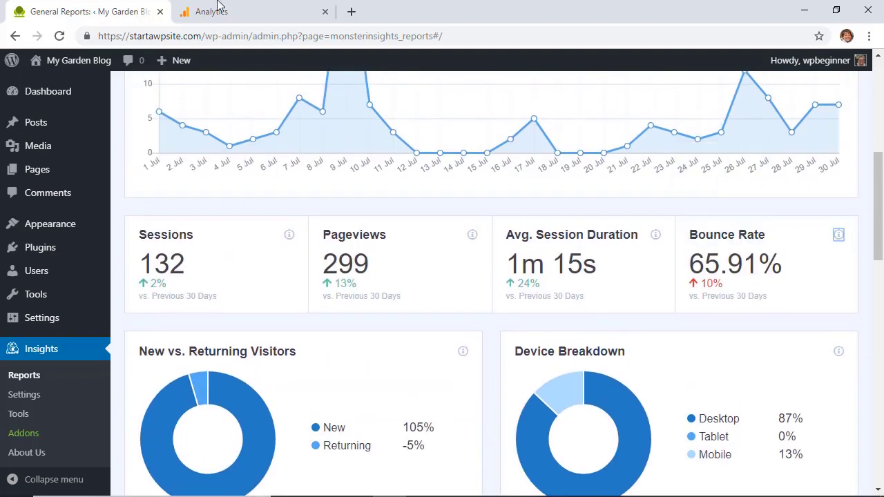
{"action": "left_click", "coordinate": [205, 12]}
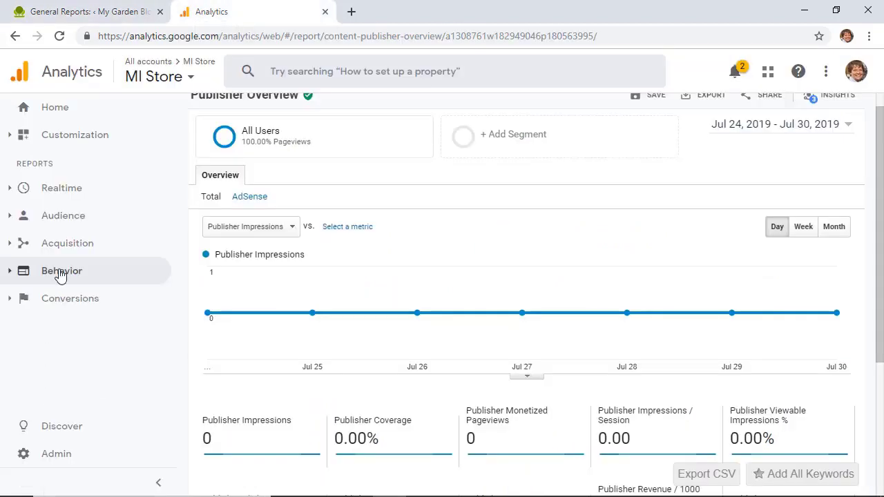
Review the Audience Overview (42 sessions, 57.14% bounce rate) and expand Behavior > Site Content.
{"action": "left_click", "coordinate": [65, 218]}
{"action": "left_click", "coordinate": [66, 242]}
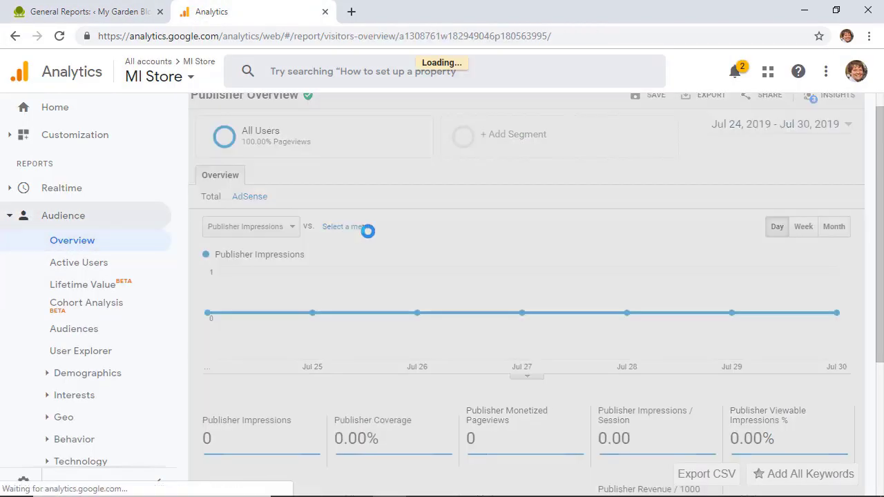
{"action": "scroll", "coordinate": [624, 357], "scroll_direction": "down", "scroll_amount": 3}
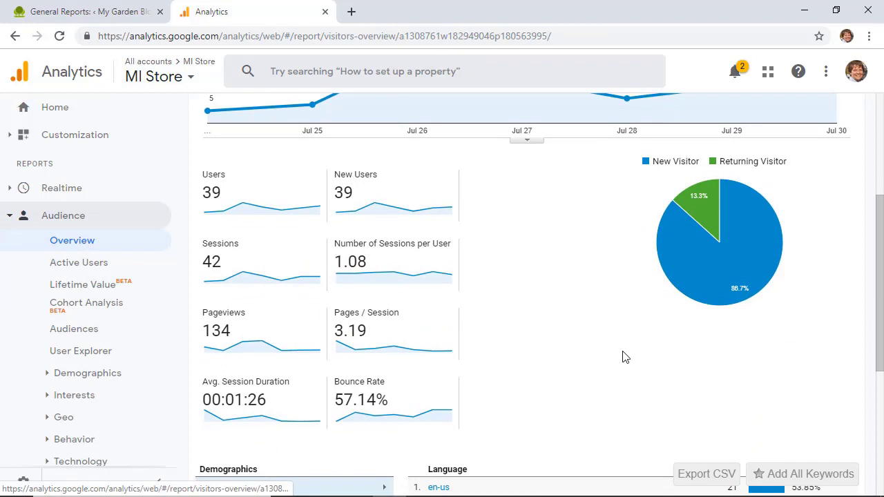
{"action": "scroll", "coordinate": [449, 290], "scroll_direction": "down", "scroll_amount": 2}
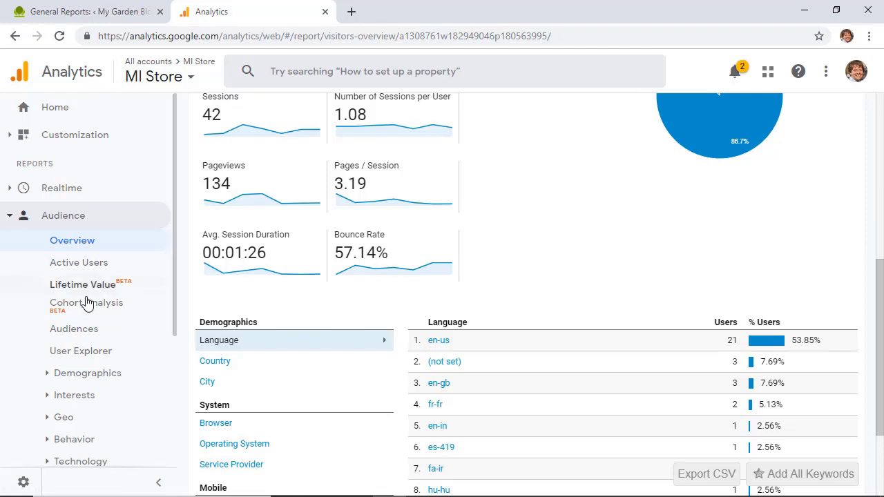
{"action": "scroll", "coordinate": [86, 303], "scroll_direction": "down", "scroll_amount": 3}
{"action": "scroll", "coordinate": [86, 303], "scroll_direction": "down", "scroll_amount": 1}
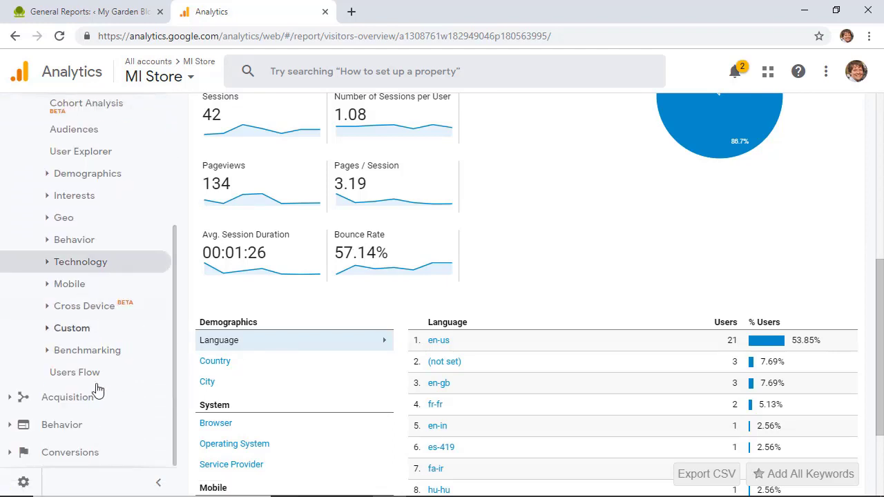
{"action": "left_click", "coordinate": [63, 426]}
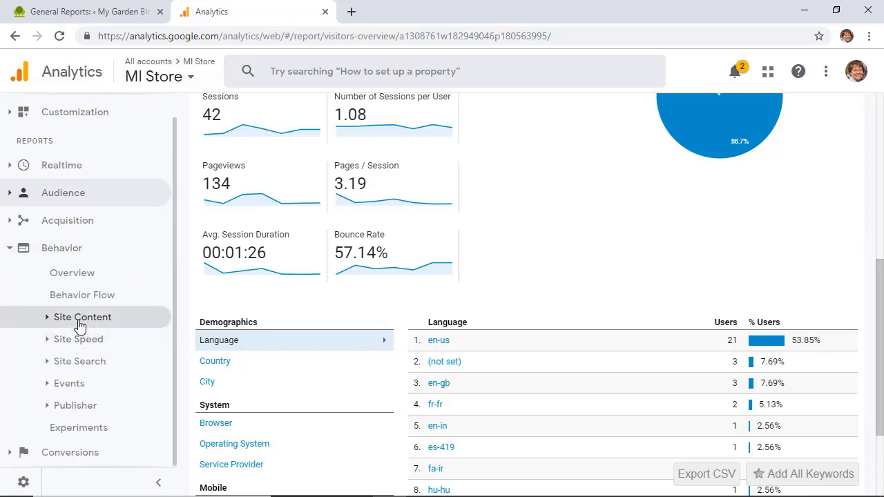
{"action": "left_click", "coordinate": [80, 321]}
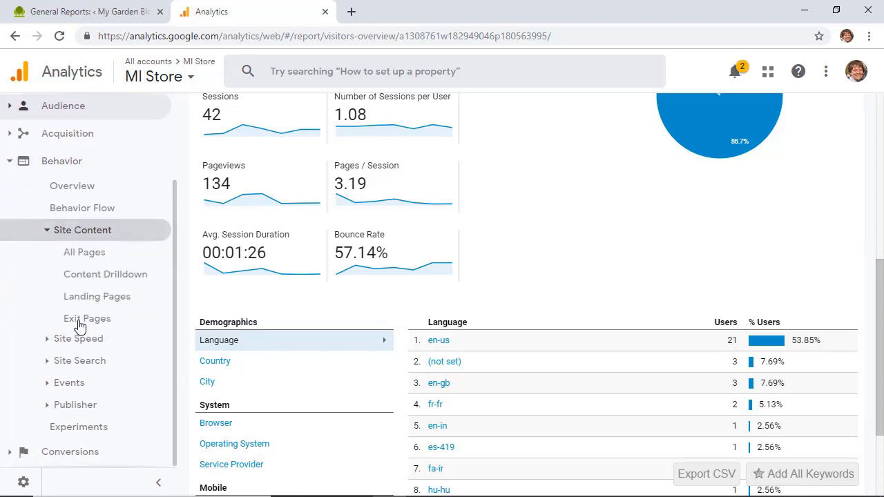
Open the All Pages report and highlight the /blog row's 100.00% bounce rate.
{"action": "left_click", "coordinate": [84, 251]}
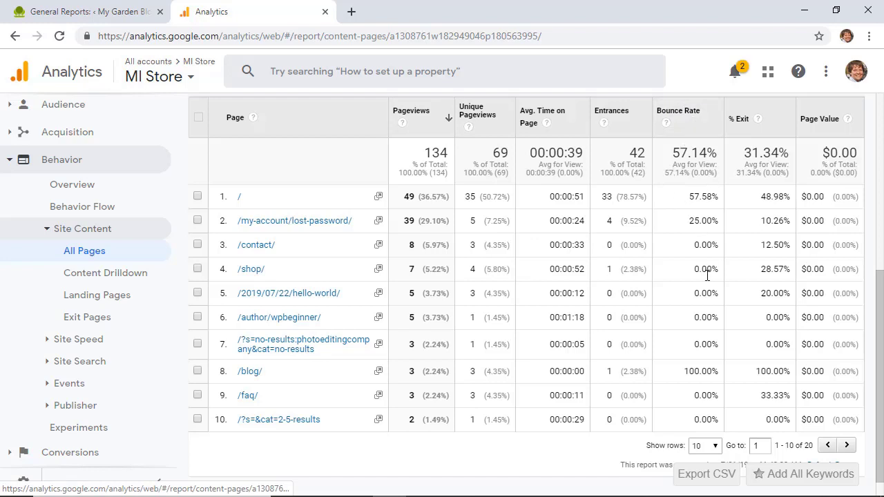
{"action": "left_click_drag", "start_coordinate": [704, 371], "coordinate": [684, 373]}
{"action": "left_click", "coordinate": [713, 372]}
{"action": "left_click_drag", "start_coordinate": [715, 372], "coordinate": [684, 373]}
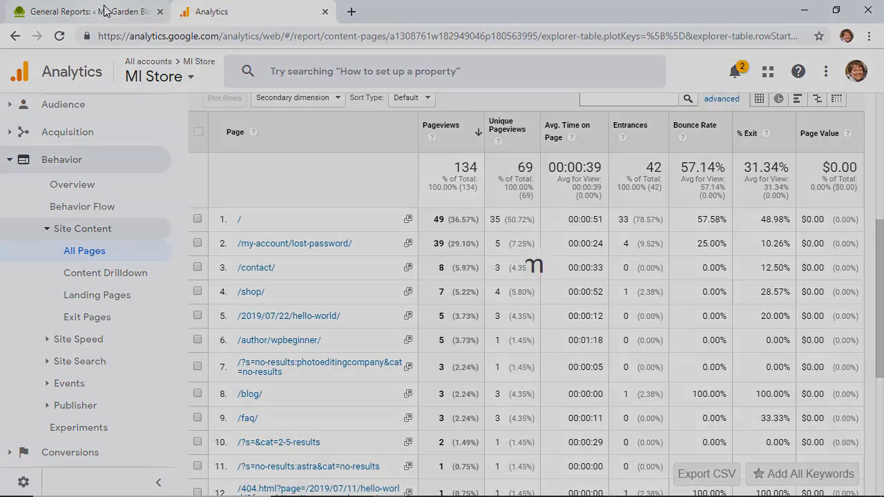
{"action": "left_click", "coordinate": [104, 11]}
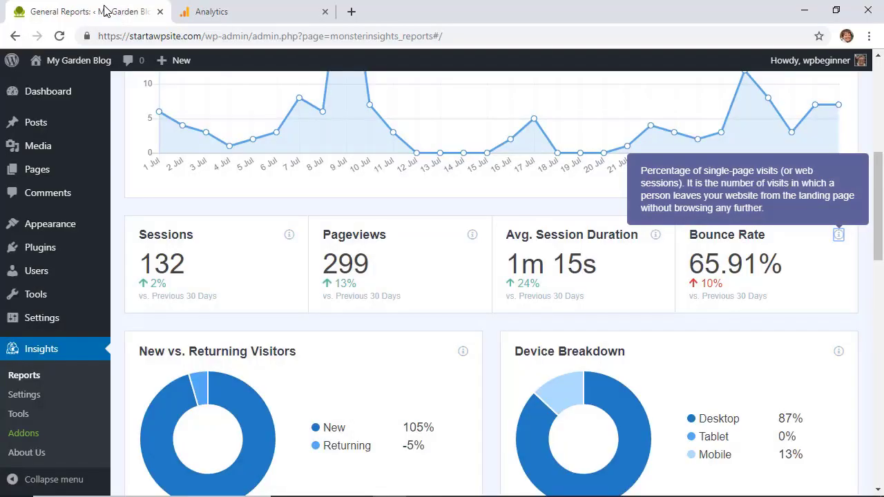
{"action": "scroll", "coordinate": [511, 271], "scroll_direction": "down", "scroll_amount": 4}
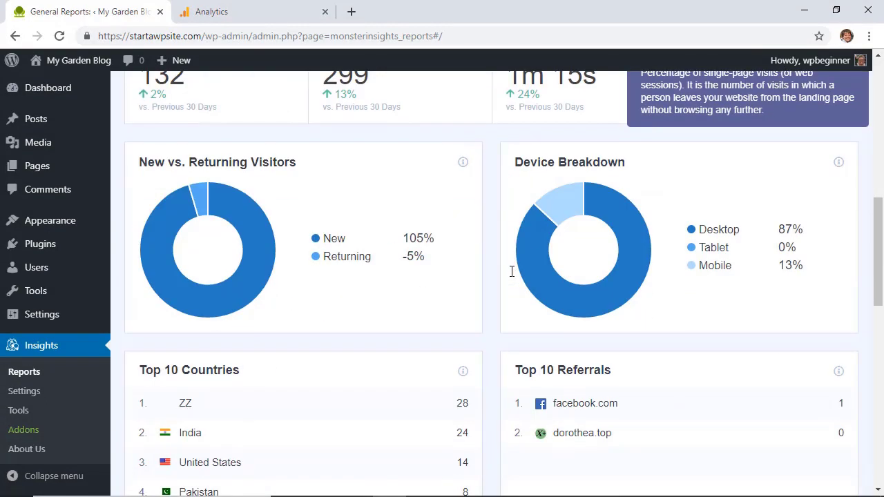
{"action": "scroll", "coordinate": [511, 271], "scroll_direction": "down", "scroll_amount": 9}
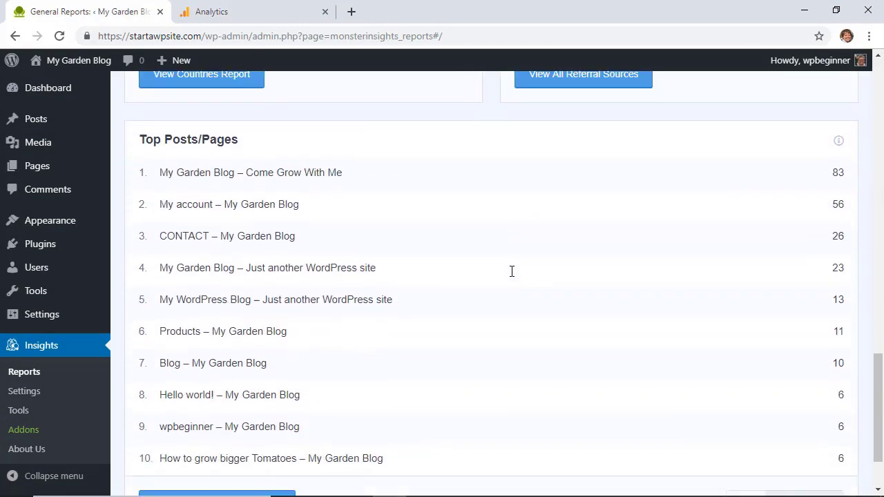
{"action": "scroll", "coordinate": [512, 271], "scroll_direction": "up", "scroll_amount": 13}
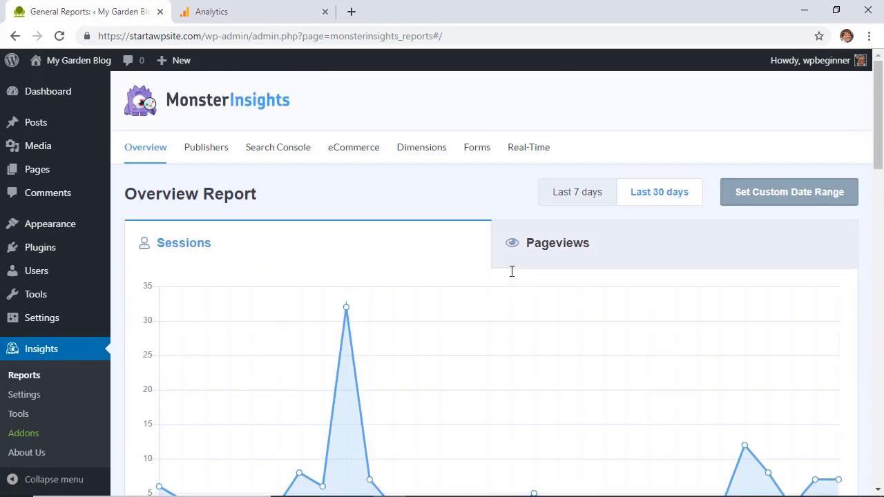
{"action": "left_click", "coordinate": [207, 149]}
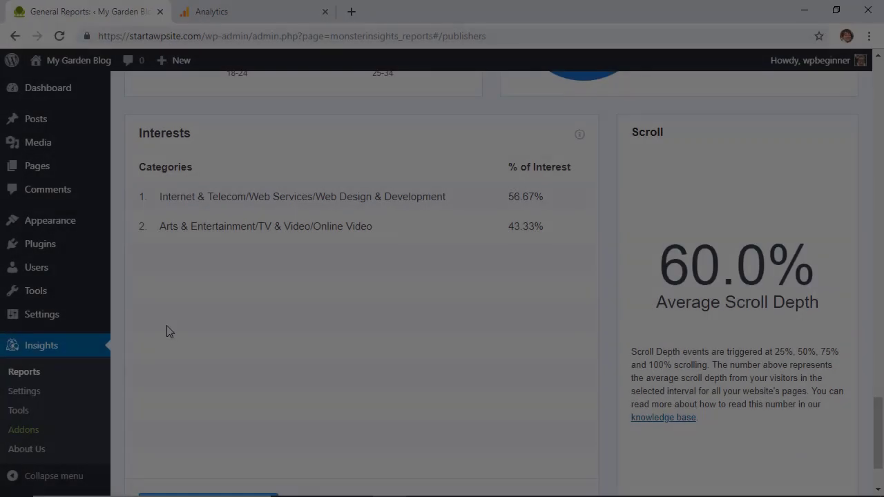
{"action": "left_click", "coordinate": [29, 370]}
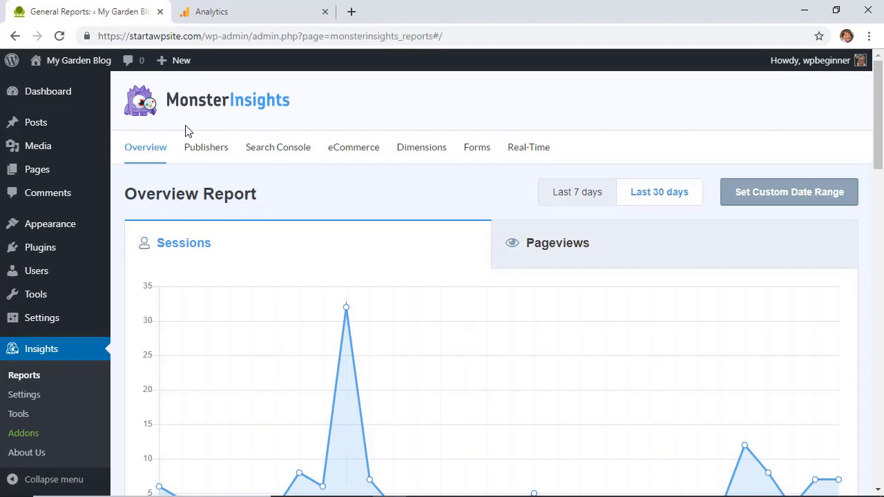
{"action": "left_click", "coordinate": [212, 155]}
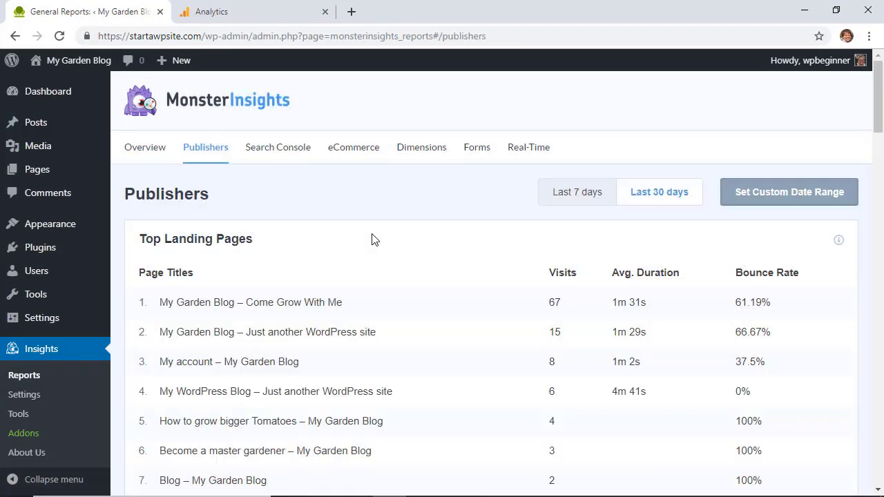
{"action": "scroll", "coordinate": [372, 239], "scroll_direction": "down", "scroll_amount": 1}
{"action": "scroll", "coordinate": [371, 239], "scroll_direction": "down", "scroll_amount": 10}
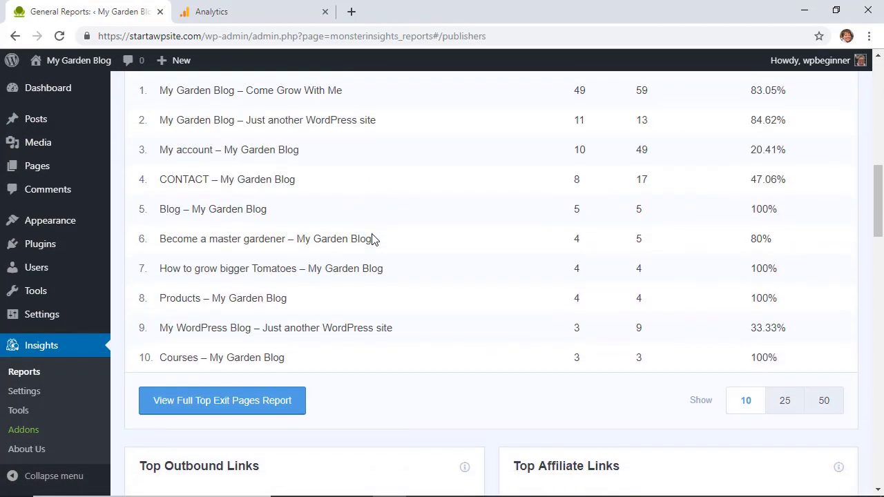
{"action": "scroll", "coordinate": [372, 239], "scroll_direction": "down", "scroll_amount": 12}
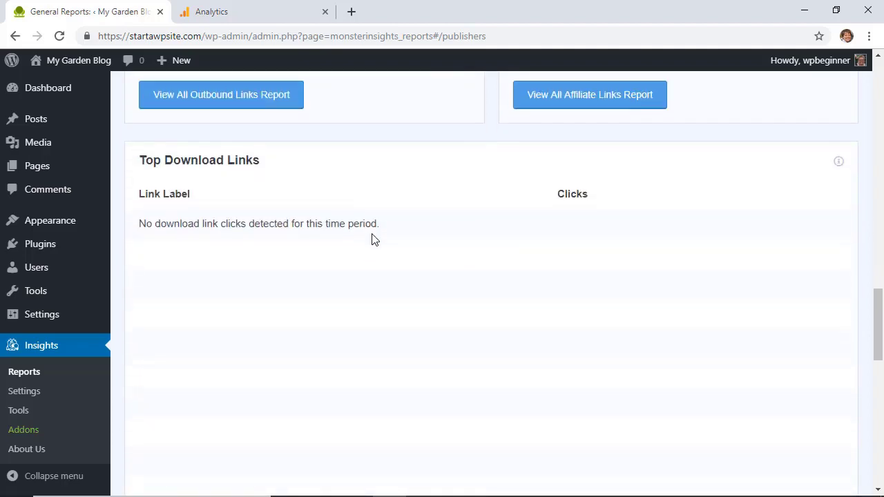
{"action": "scroll", "coordinate": [372, 239], "scroll_direction": "down", "scroll_amount": 7}
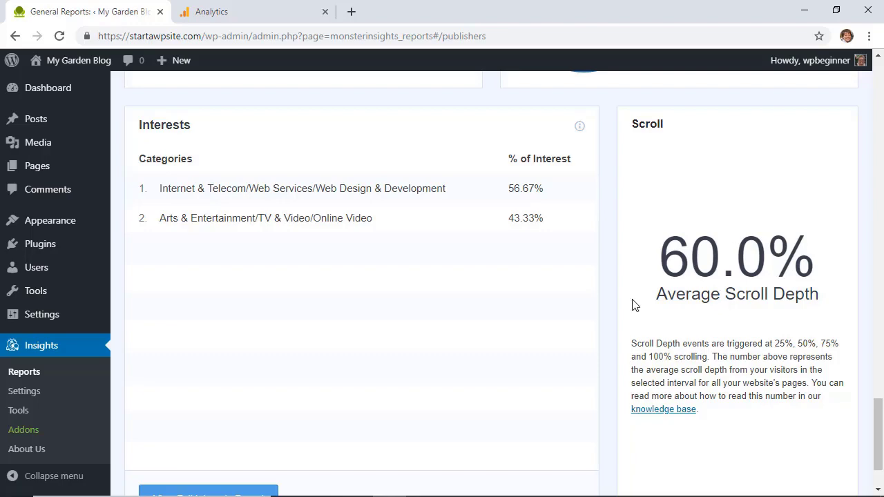
{"action": "scroll", "coordinate": [636, 305], "scroll_direction": "up", "scroll_amount": 20}
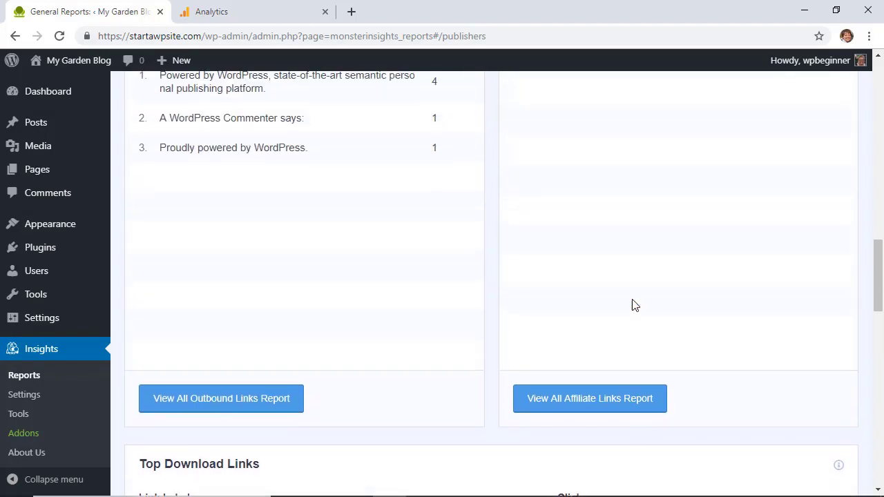
{"action": "scroll", "coordinate": [636, 305], "scroll_direction": "up", "scroll_amount": 4}
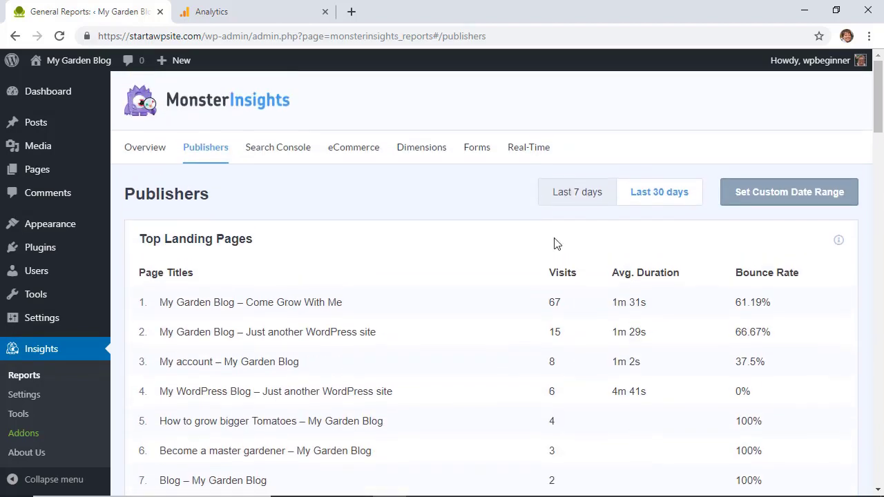
{"action": "left_click", "coordinate": [147, 151]}
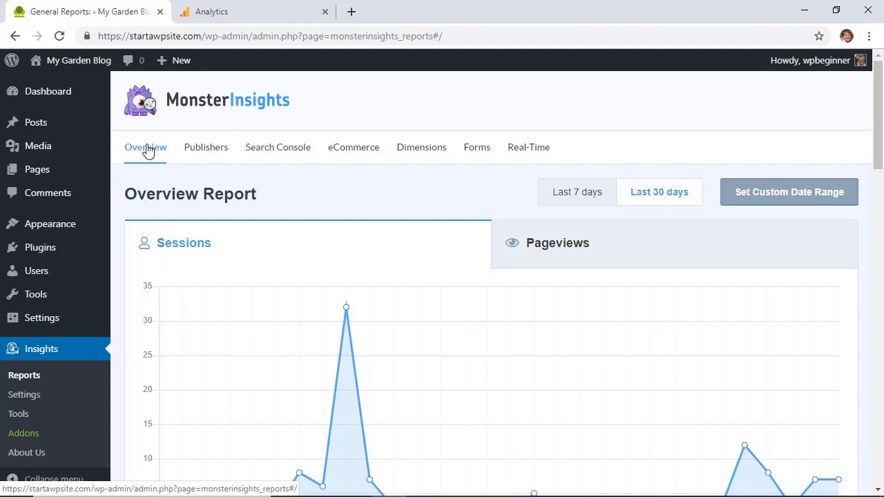
Open Audience Overview from Home: 39 users, 42 sessions, 57.14% bounce, 86.7% new visitors.
{"action": "left_click", "coordinate": [239, 16]}
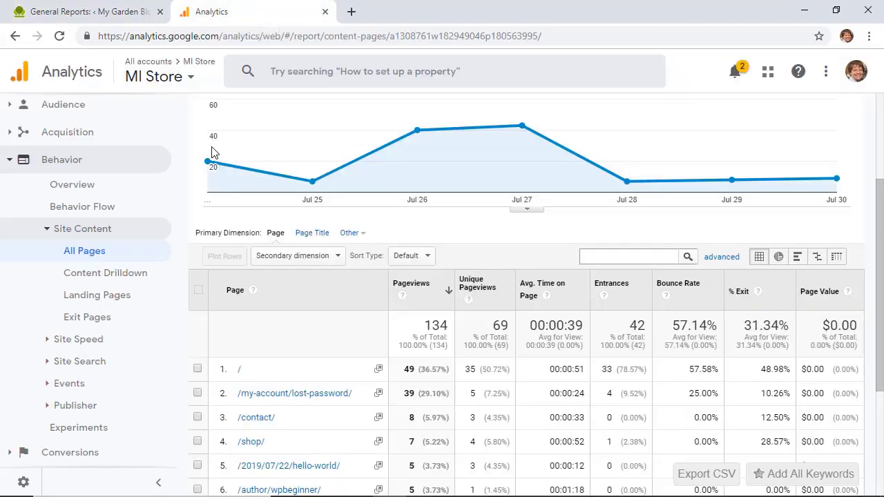
{"action": "scroll", "coordinate": [71, 117], "scroll_direction": "up", "scroll_amount": 3}
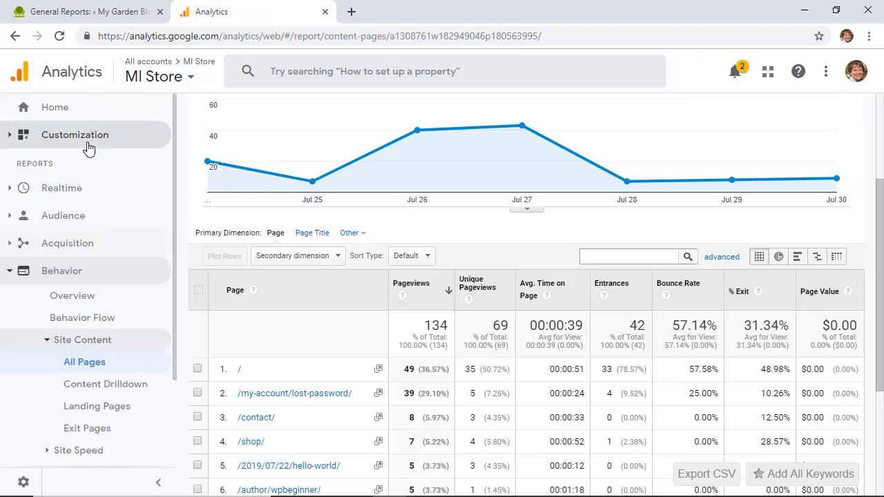
{"action": "left_click", "coordinate": [67, 117]}
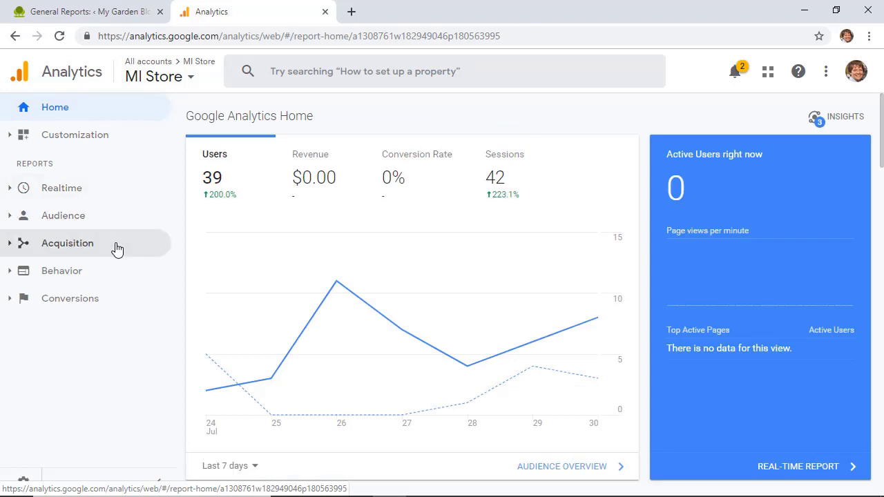
{"action": "left_click", "coordinate": [74, 221]}
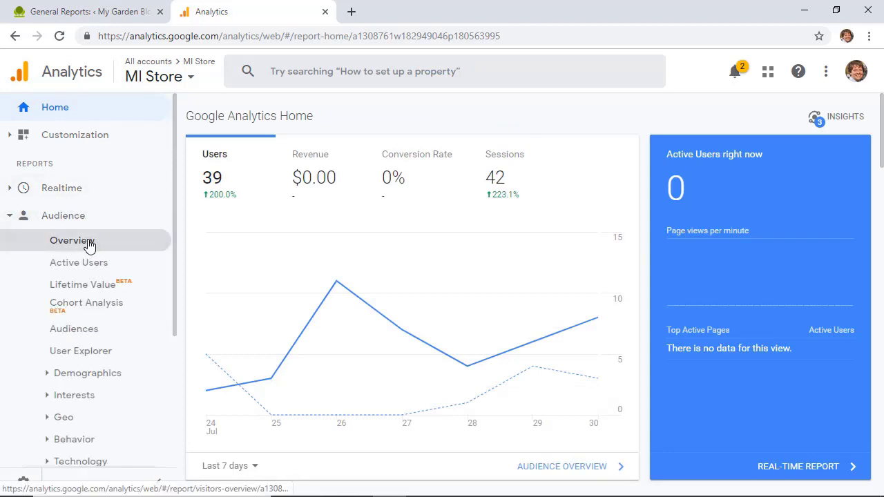
{"action": "left_click", "coordinate": [88, 241]}
{"action": "scroll", "coordinate": [327, 253], "scroll_direction": "down", "scroll_amount": 3}
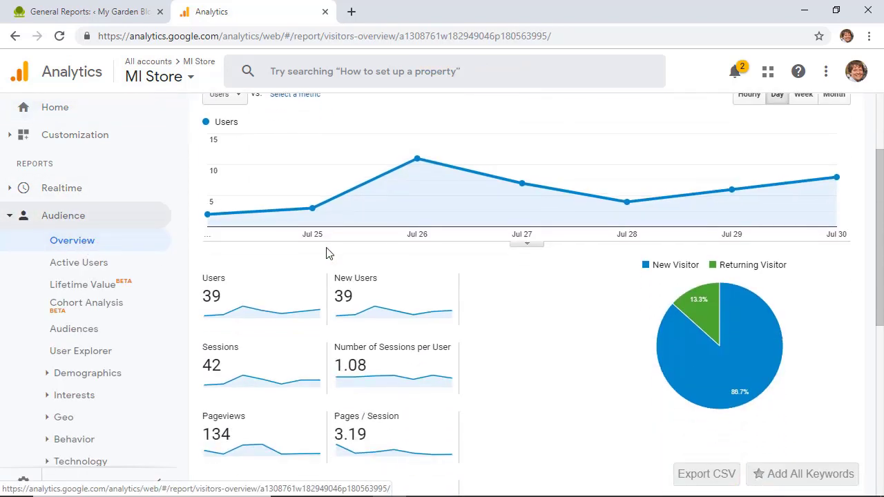
{"action": "scroll", "coordinate": [386, 261], "scroll_direction": "down", "scroll_amount": 1}
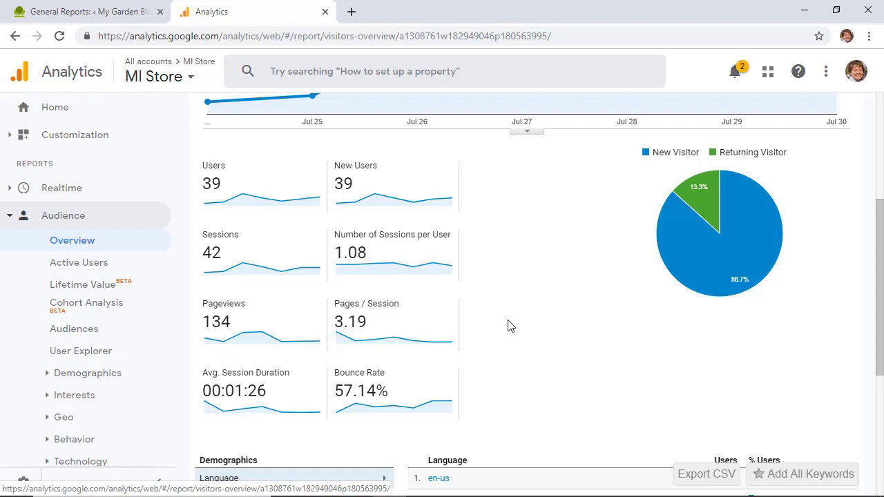
{"action": "scroll", "coordinate": [508, 360], "scroll_direction": "up", "scroll_amount": 1}
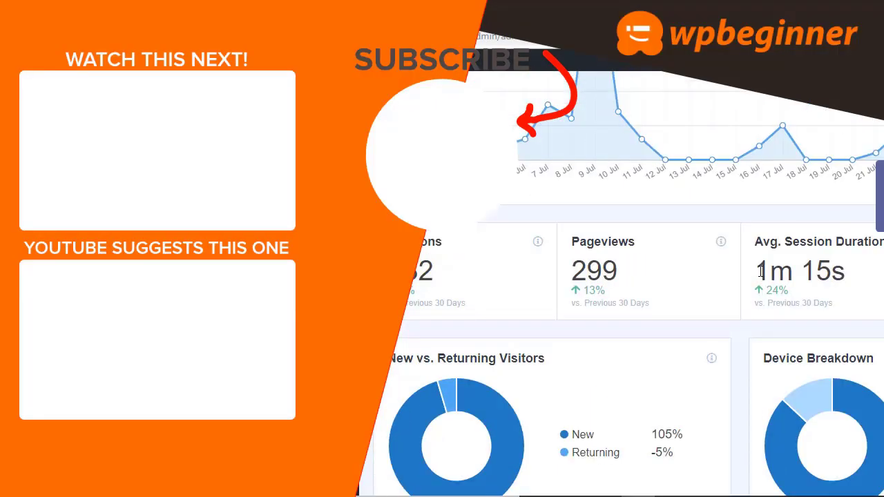
{"action": "scroll", "coordinate": [760, 271], "scroll_direction": "up", "scroll_amount": 2}
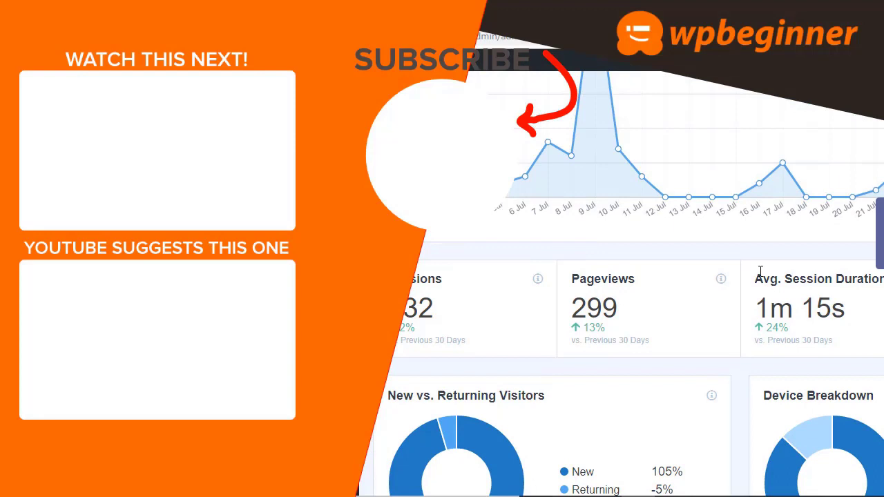
{"action": "scroll", "coordinate": [761, 272], "scroll_direction": "up", "scroll_amount": 2}
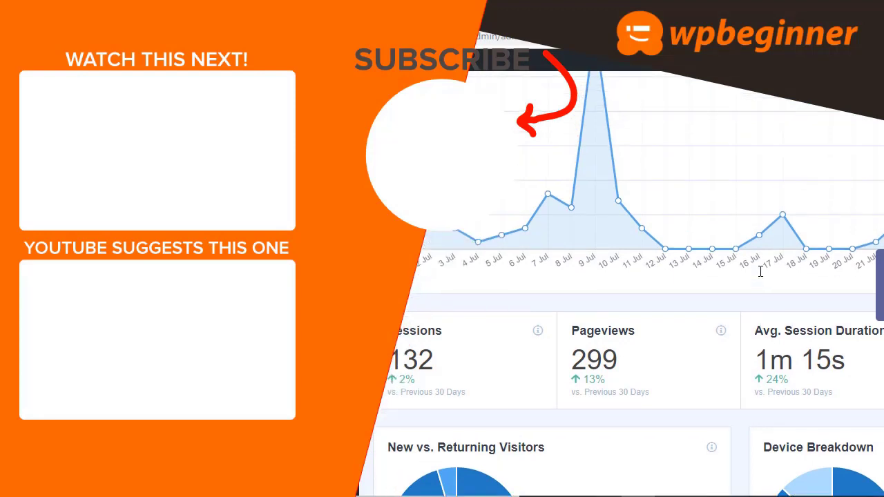
{"action": "scroll", "coordinate": [761, 272], "scroll_direction": "up", "scroll_amount": 1}
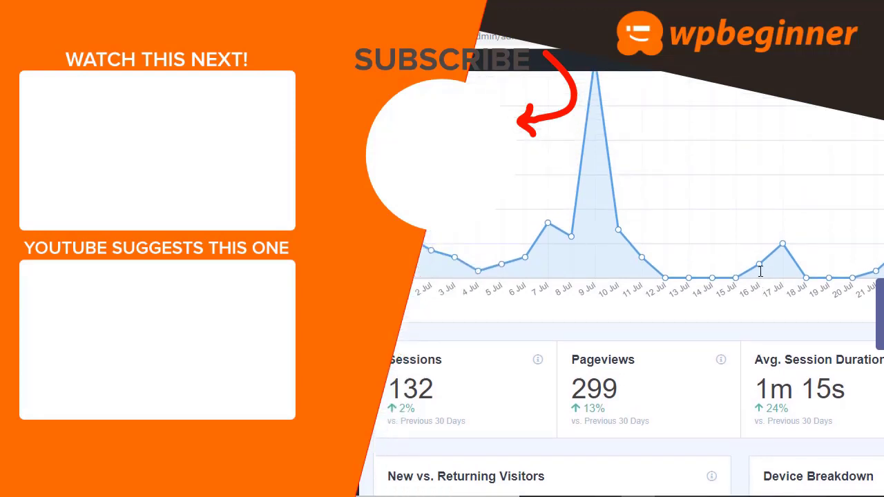